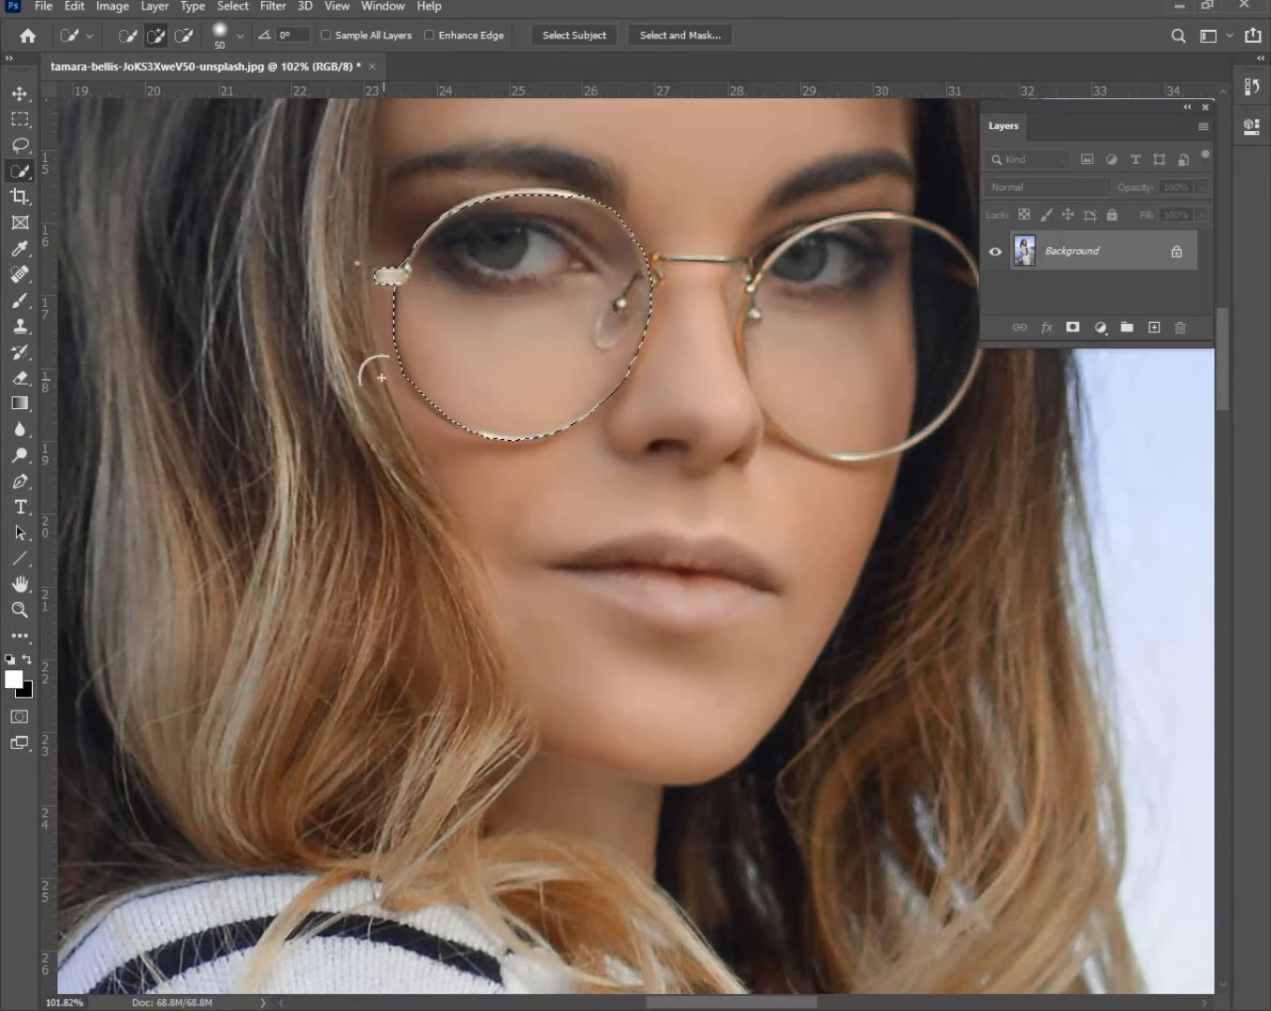
Step: Subtract the frame's side hinge and upper rim from the quick selection around the left lens
key("alt")
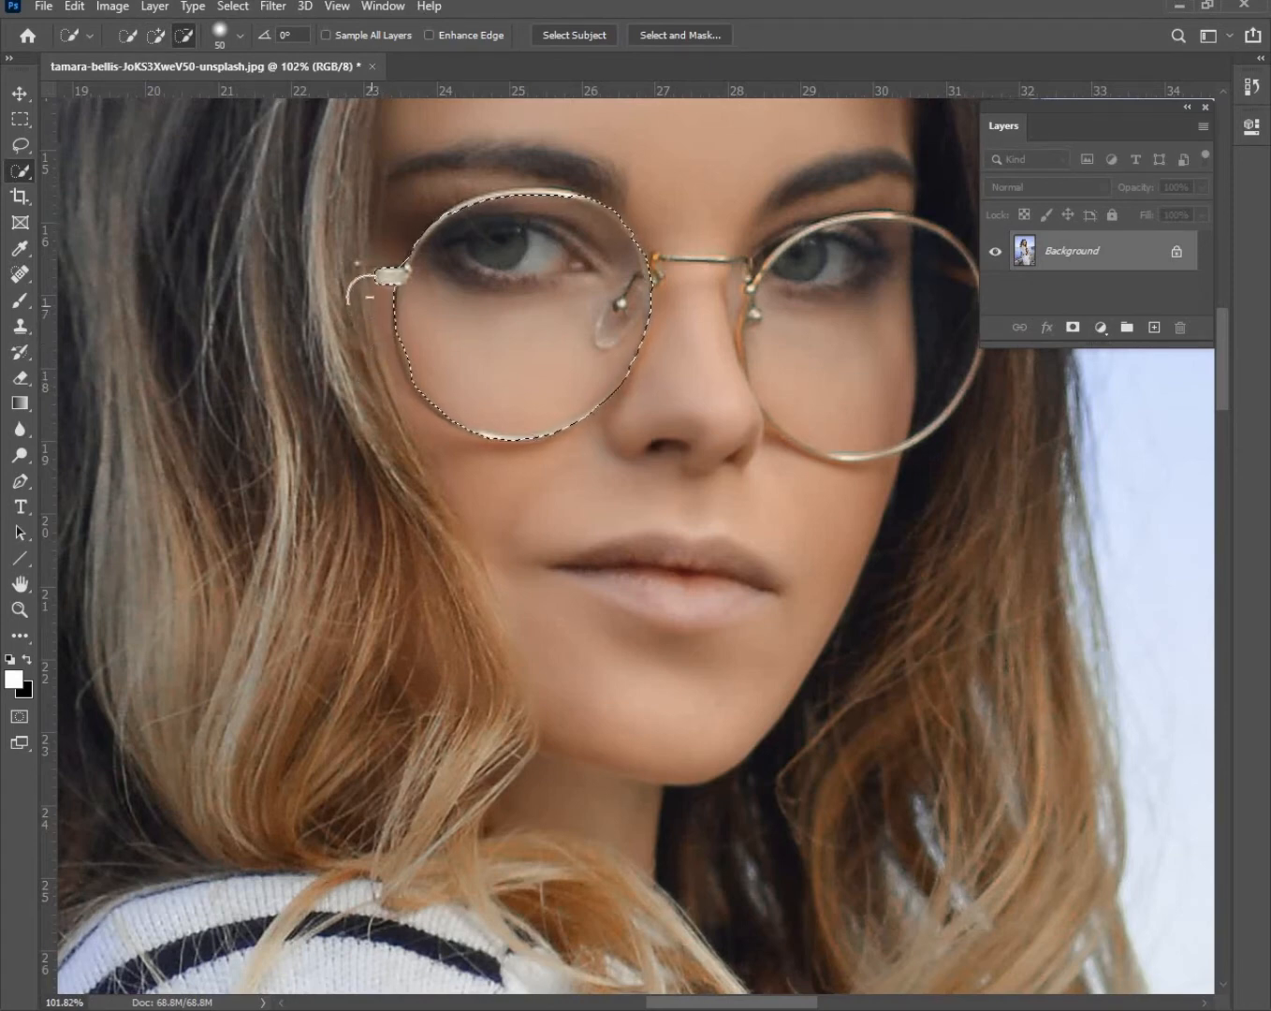
left_click(376, 276, "alt")
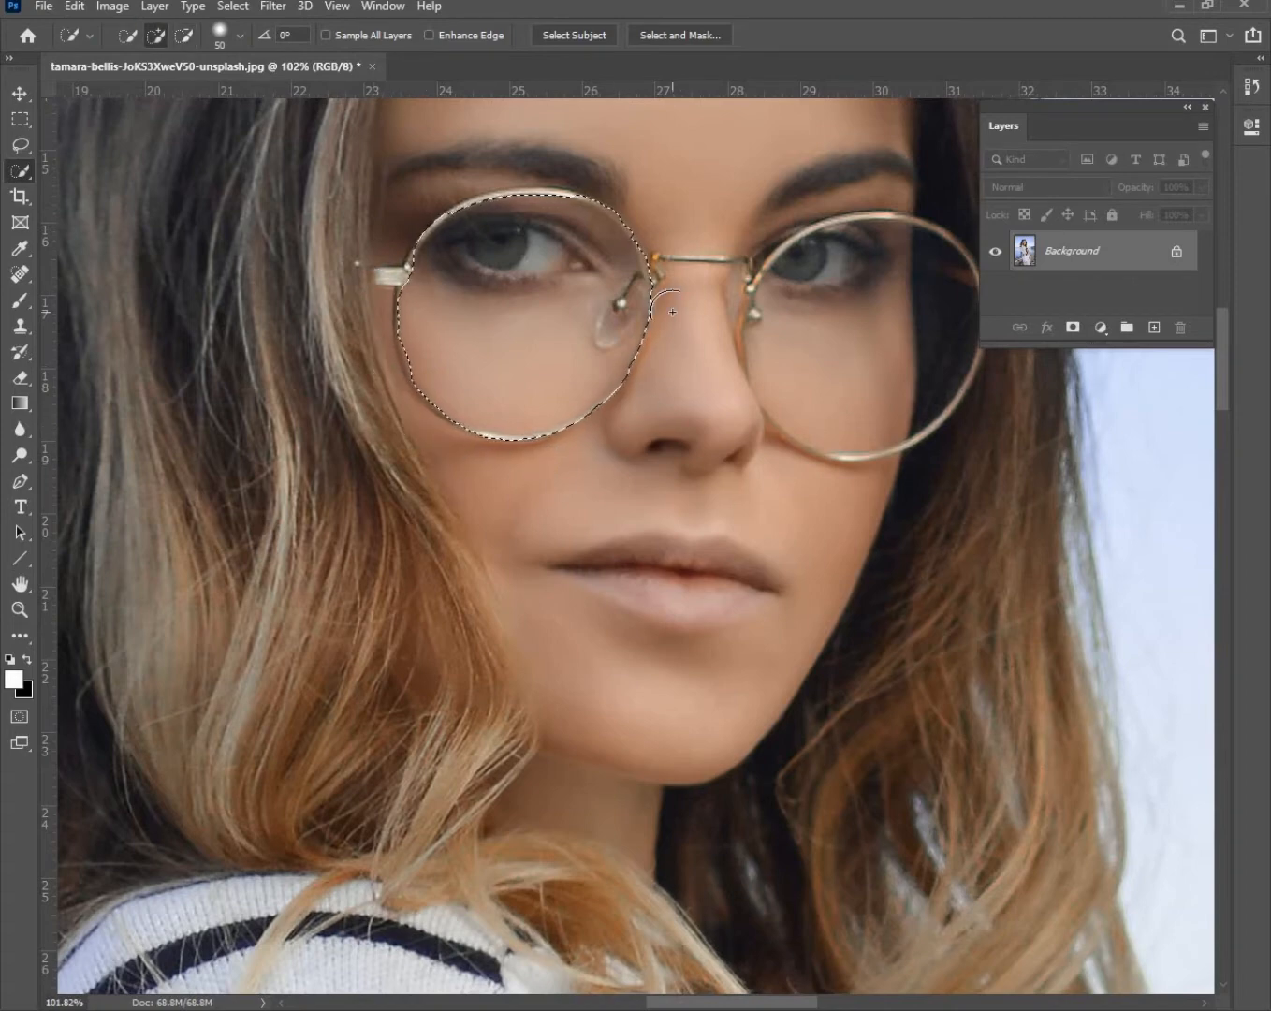
left_click(611, 194, "alt")
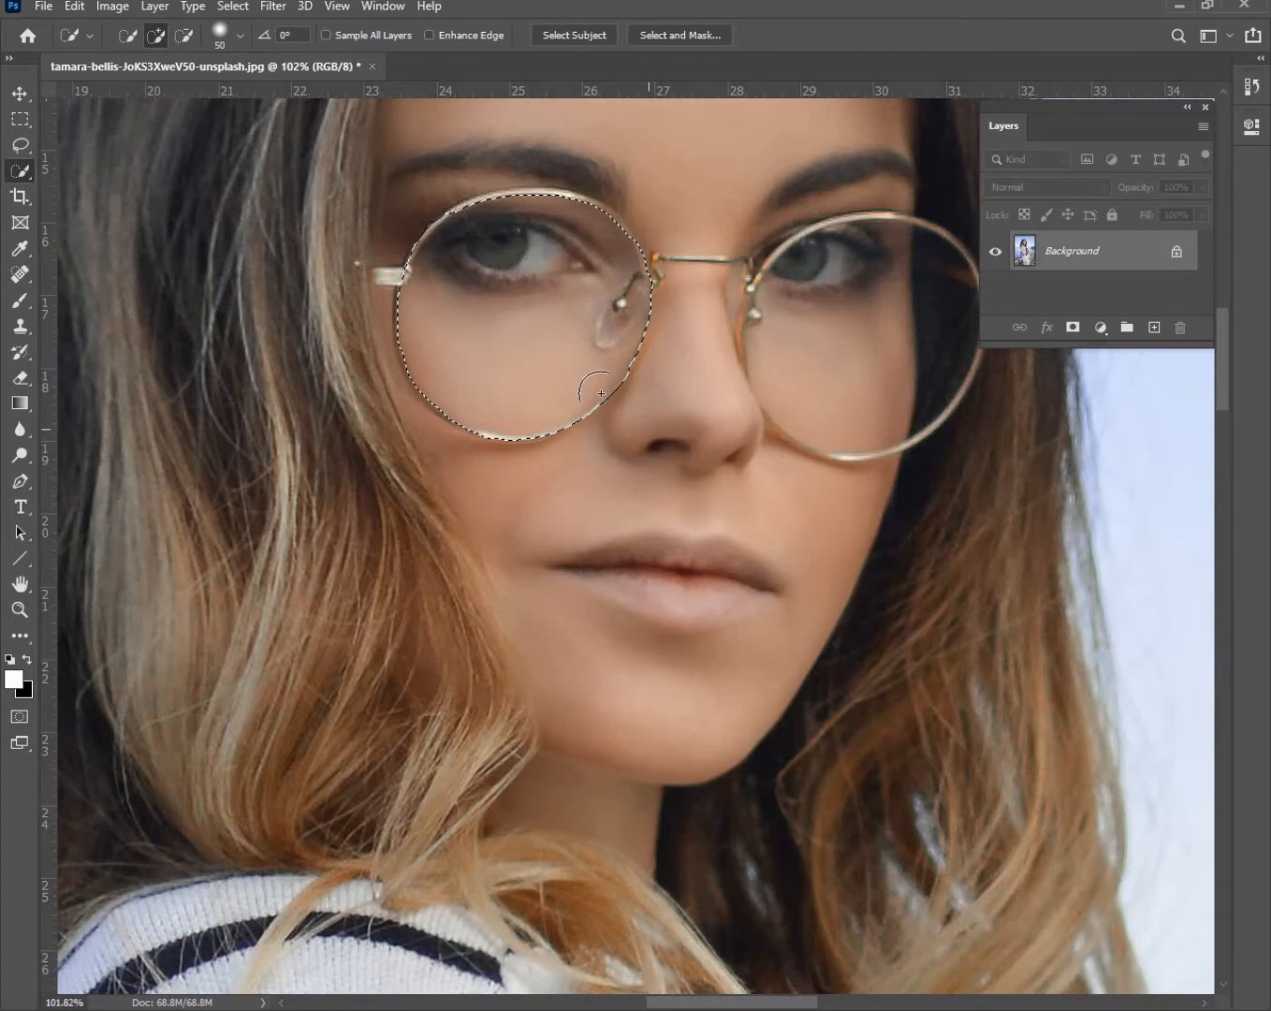
Step: Add the right lens of the glasses to the existing quick selection
scroll(567, 361, "down", 3)
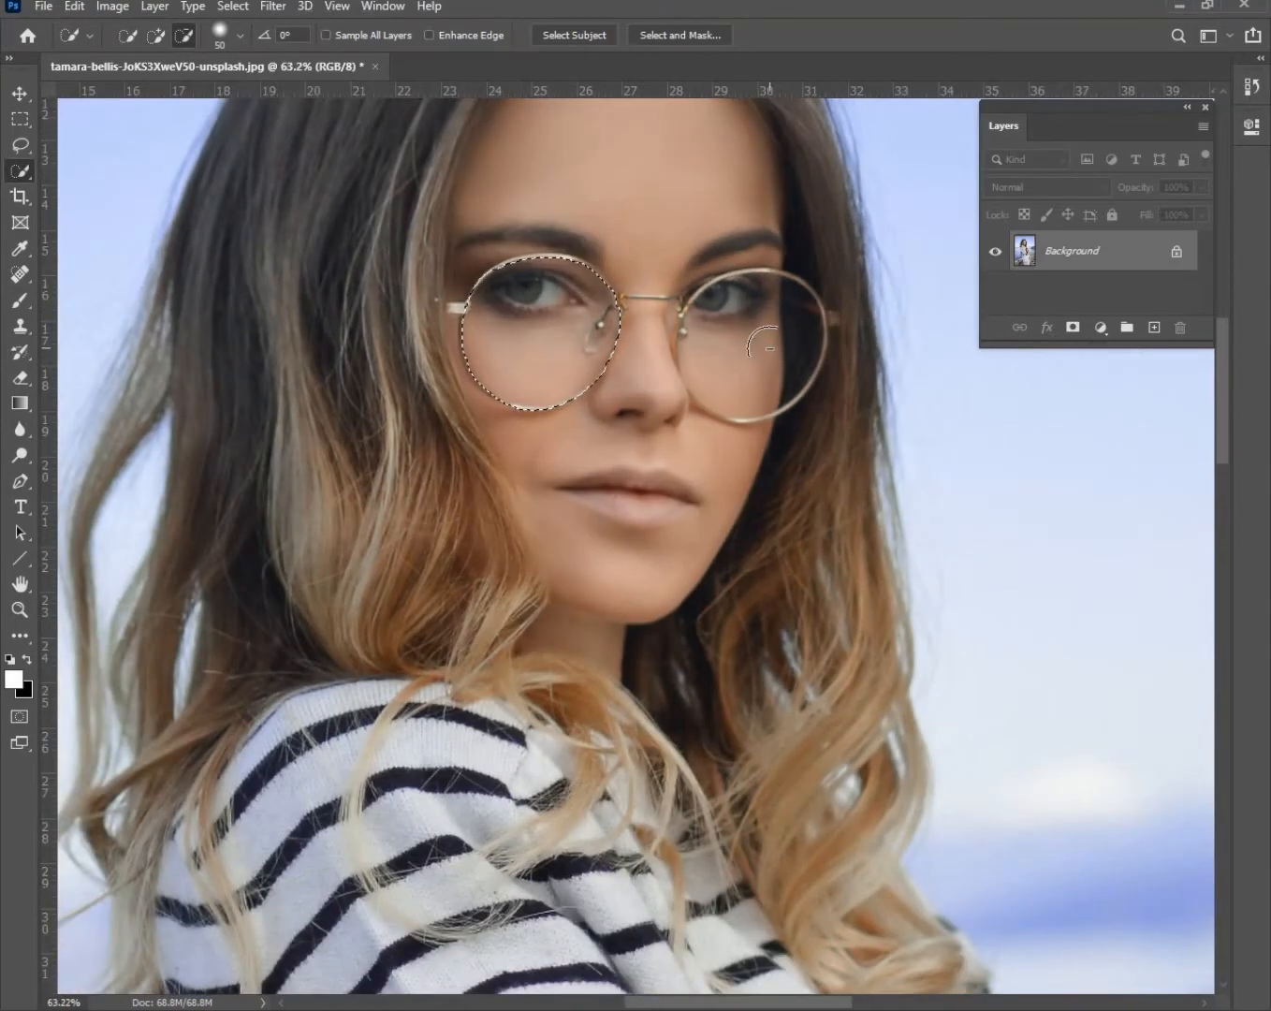
scroll(751, 333, "up", 5)
mouse_move(694, 222)
left_mouse_down()
mouse_move(710, 262)
mouse_move(650, 269)
mouse_move(609, 252)
mouse_move(604, 200)
mouse_move(599, 214)
left_mouse_up()
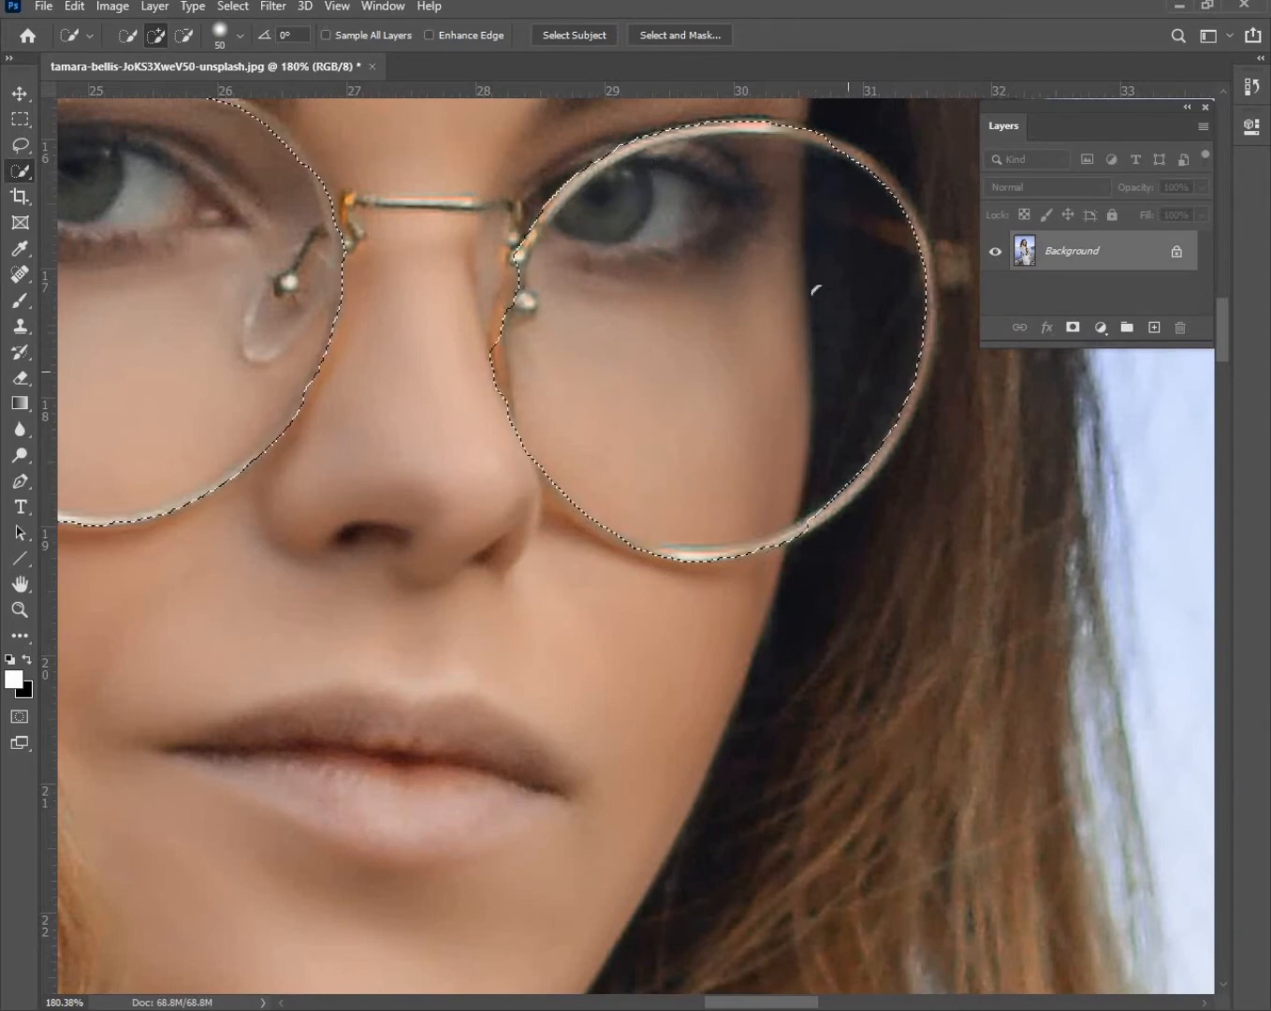
Step: Refine the lower edge of the right lens selection so it excludes the metal rim and the cheek below
key("alt")
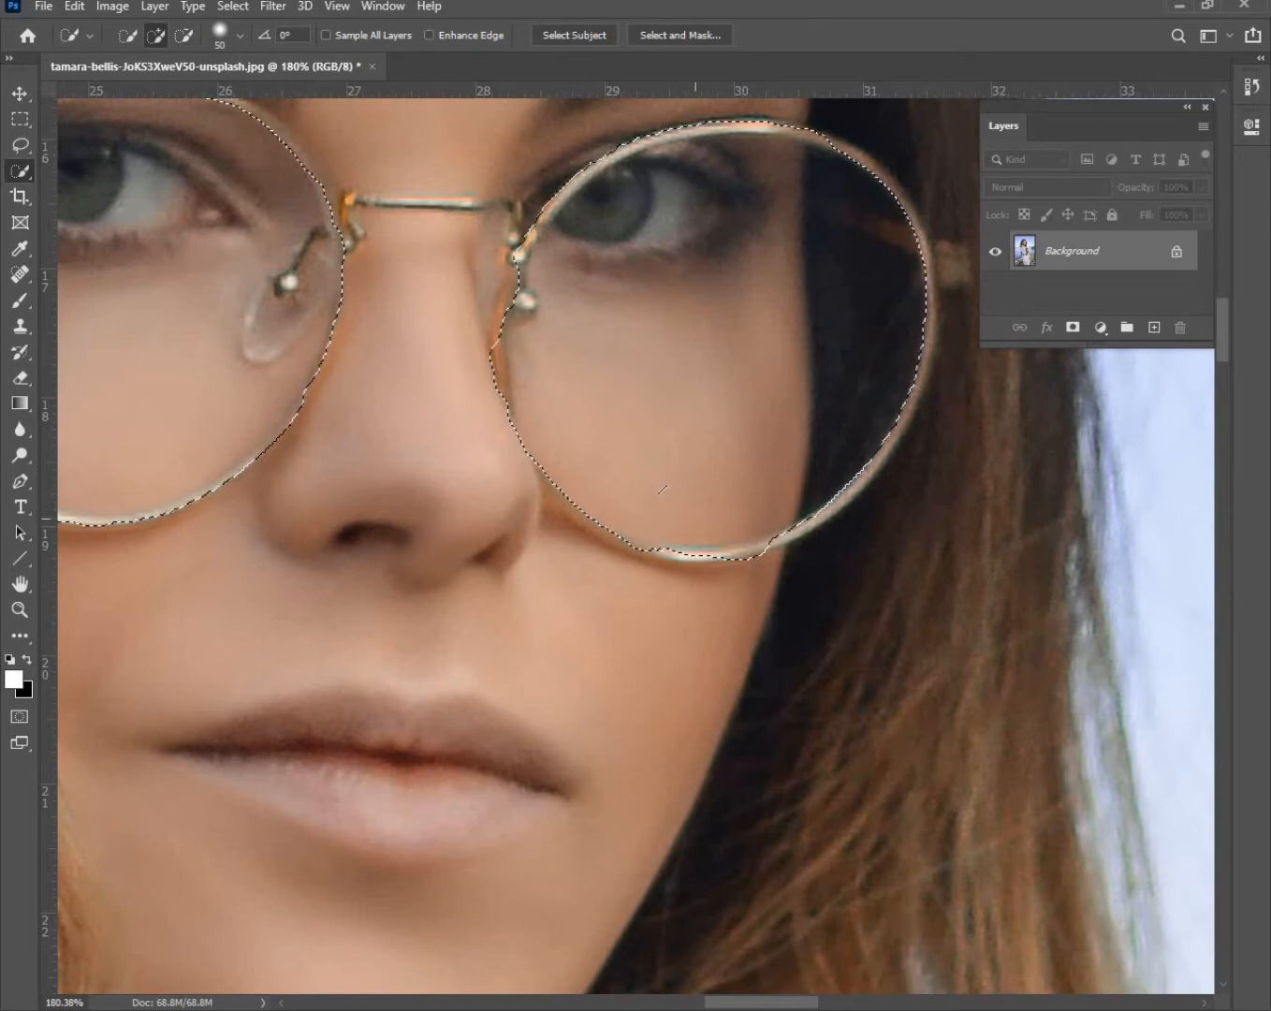
key("alt")
left_click_drag(655, 554, 750, 590)
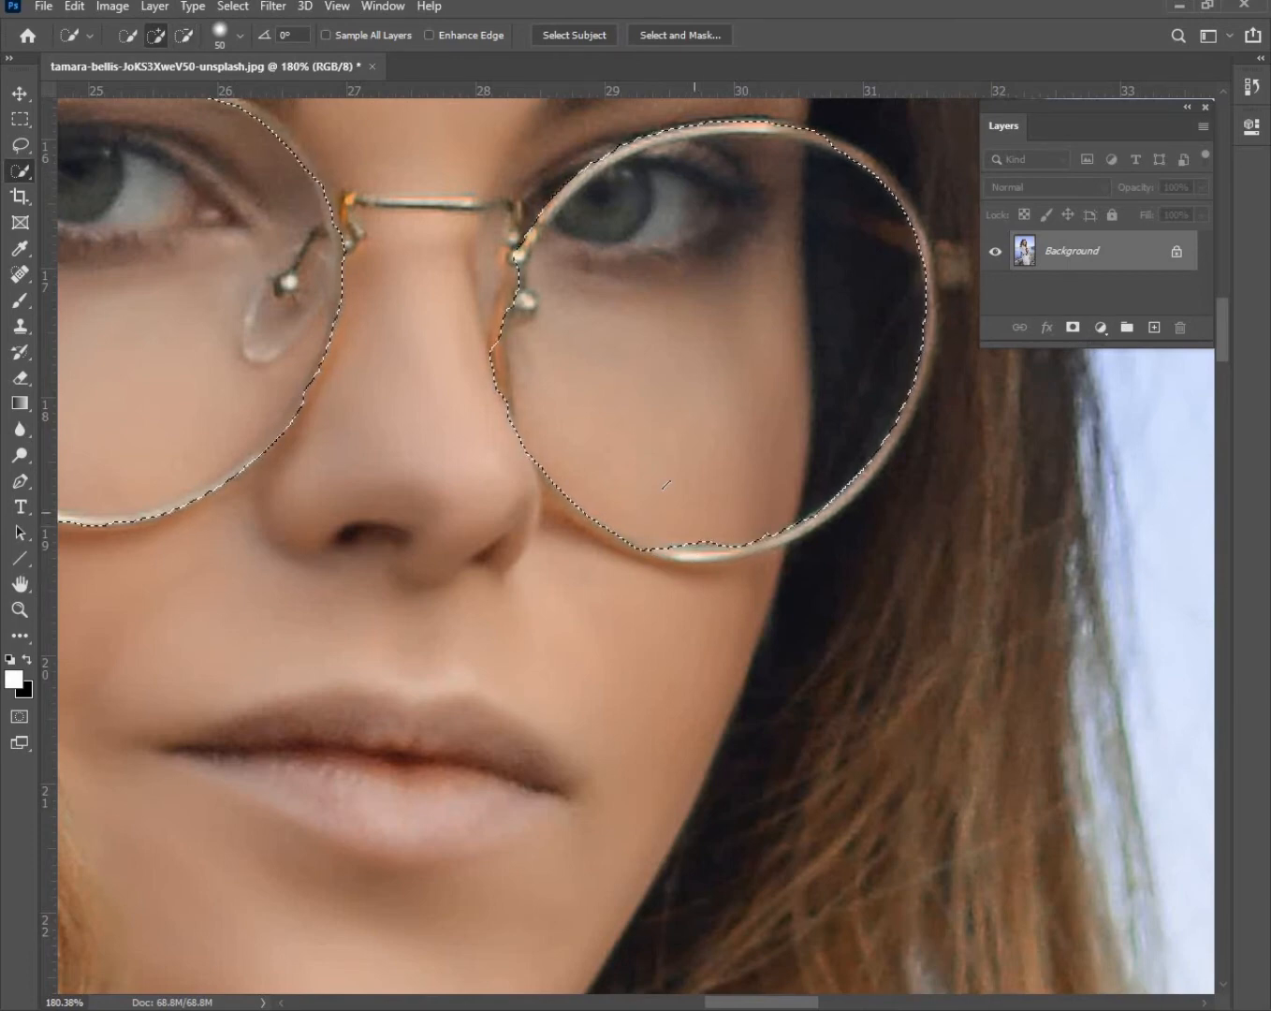
left_click(713, 525)
left_click(697, 592)
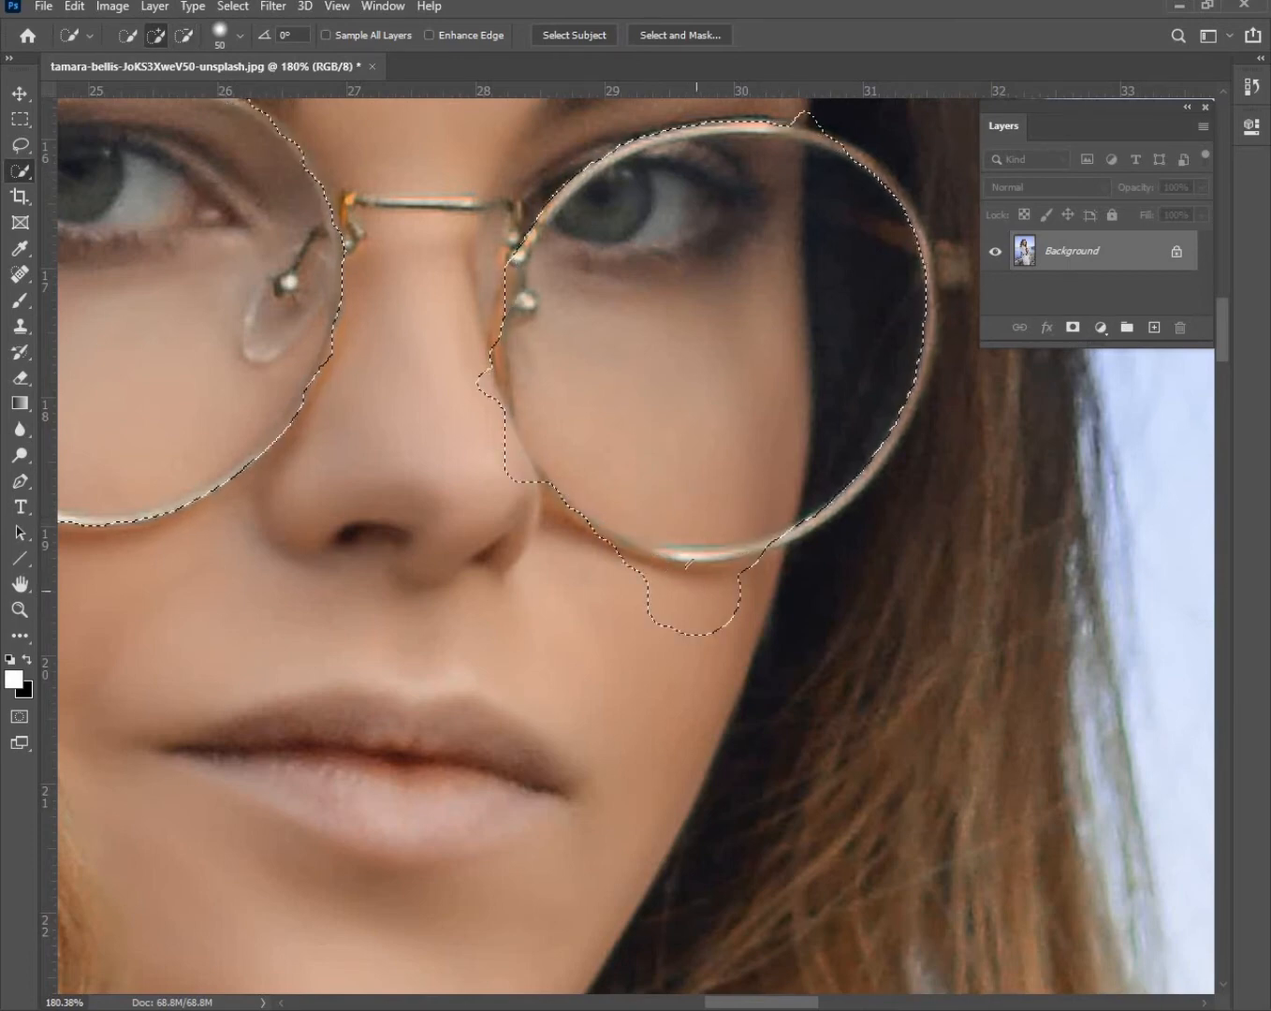
key("alt")
left_click(699, 590, "alt")
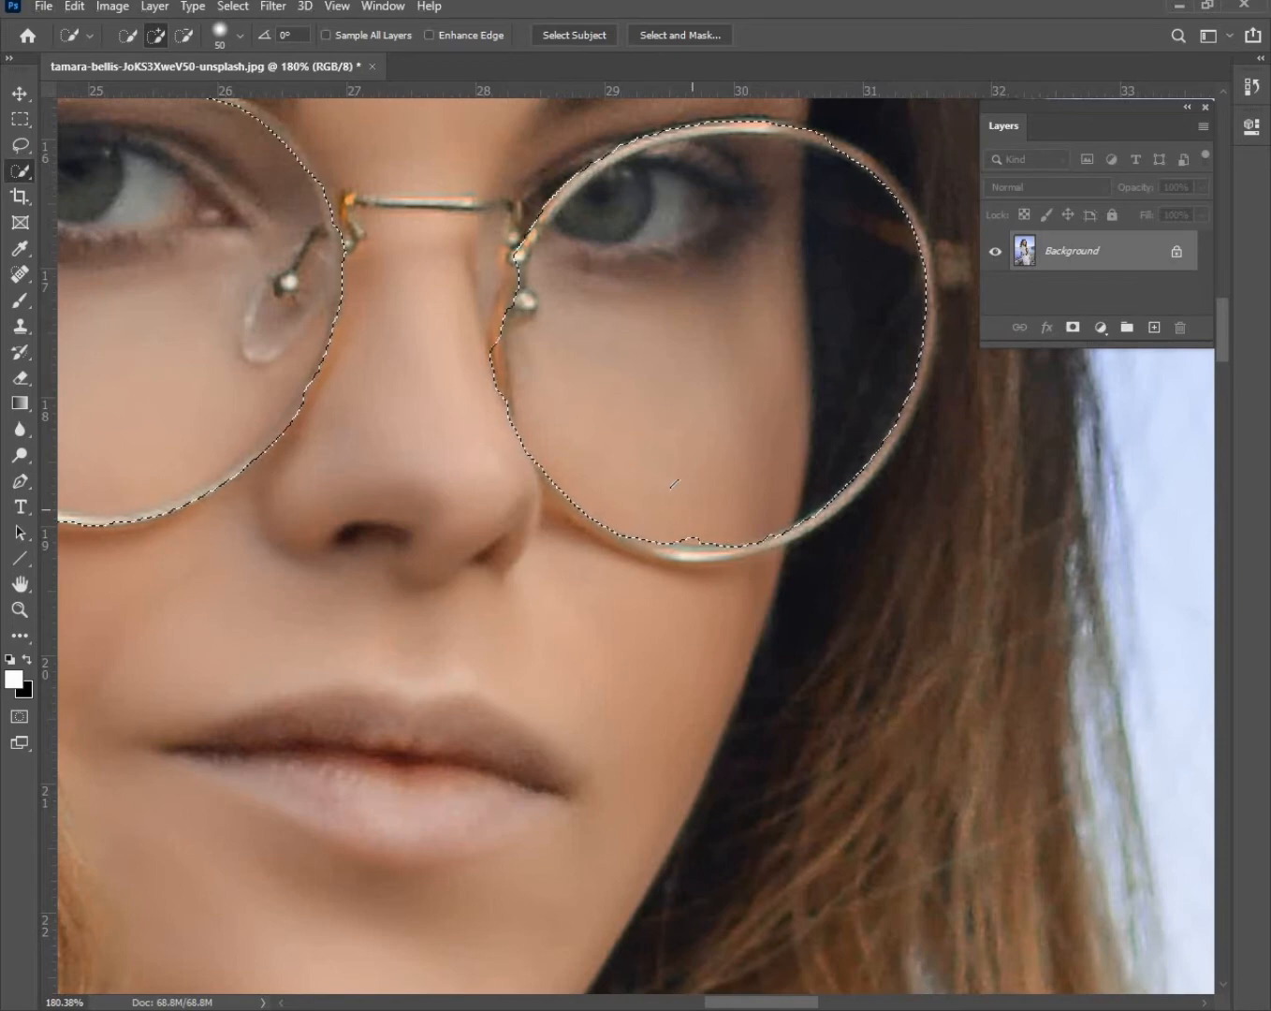
left_click(702, 540)
left_click(699, 589, "alt")
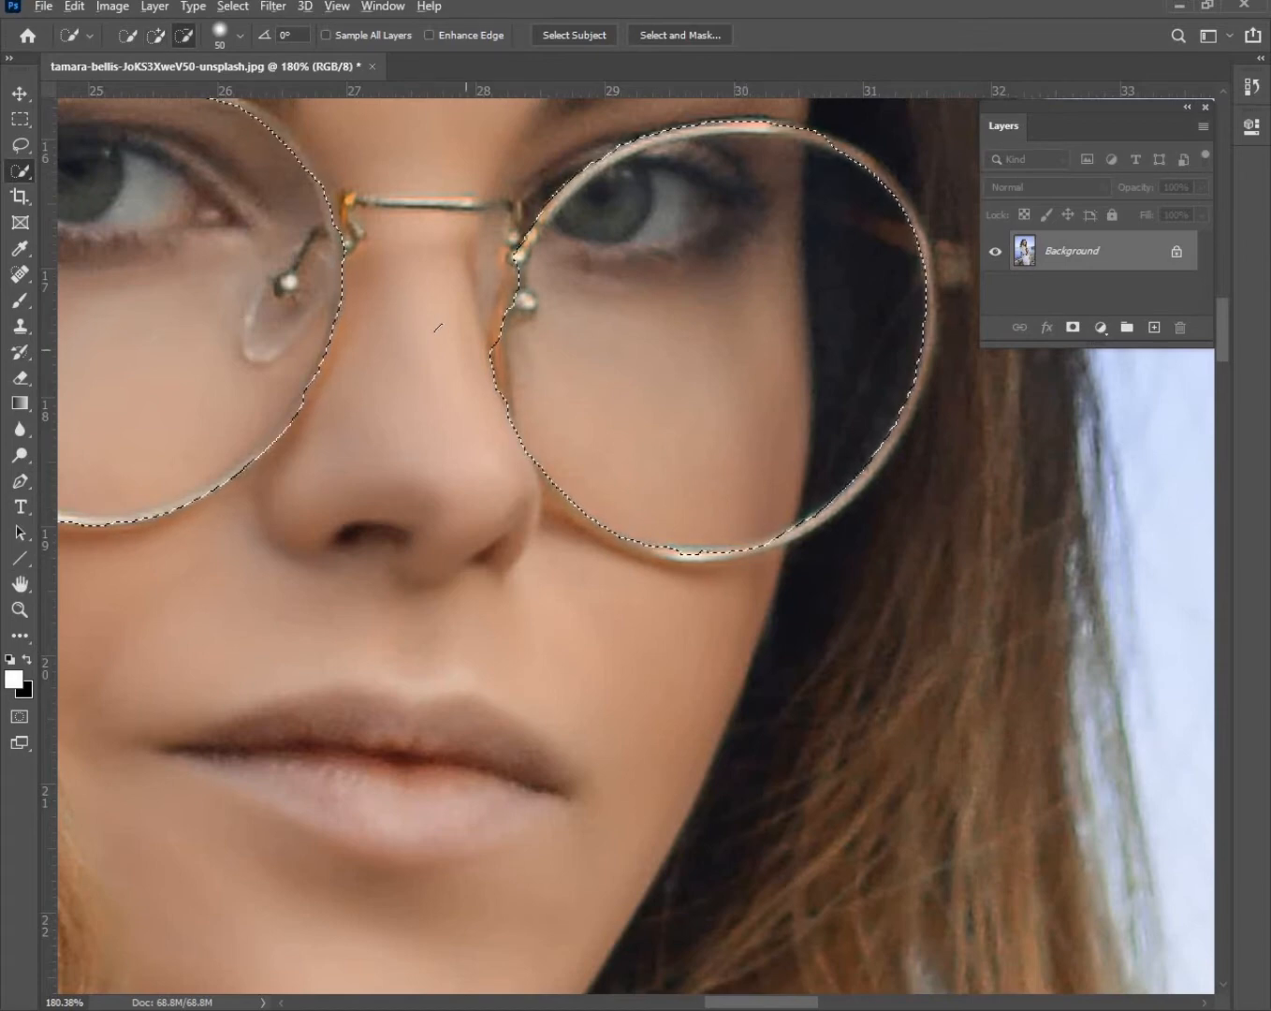
Step: Refine the nose-side edge of the right lens selection, subtracting the frame and adding back the missing lens area
left_click(464, 351, "alt")
left_click(495, 390, "alt")
left_click(546, 370, "alt")
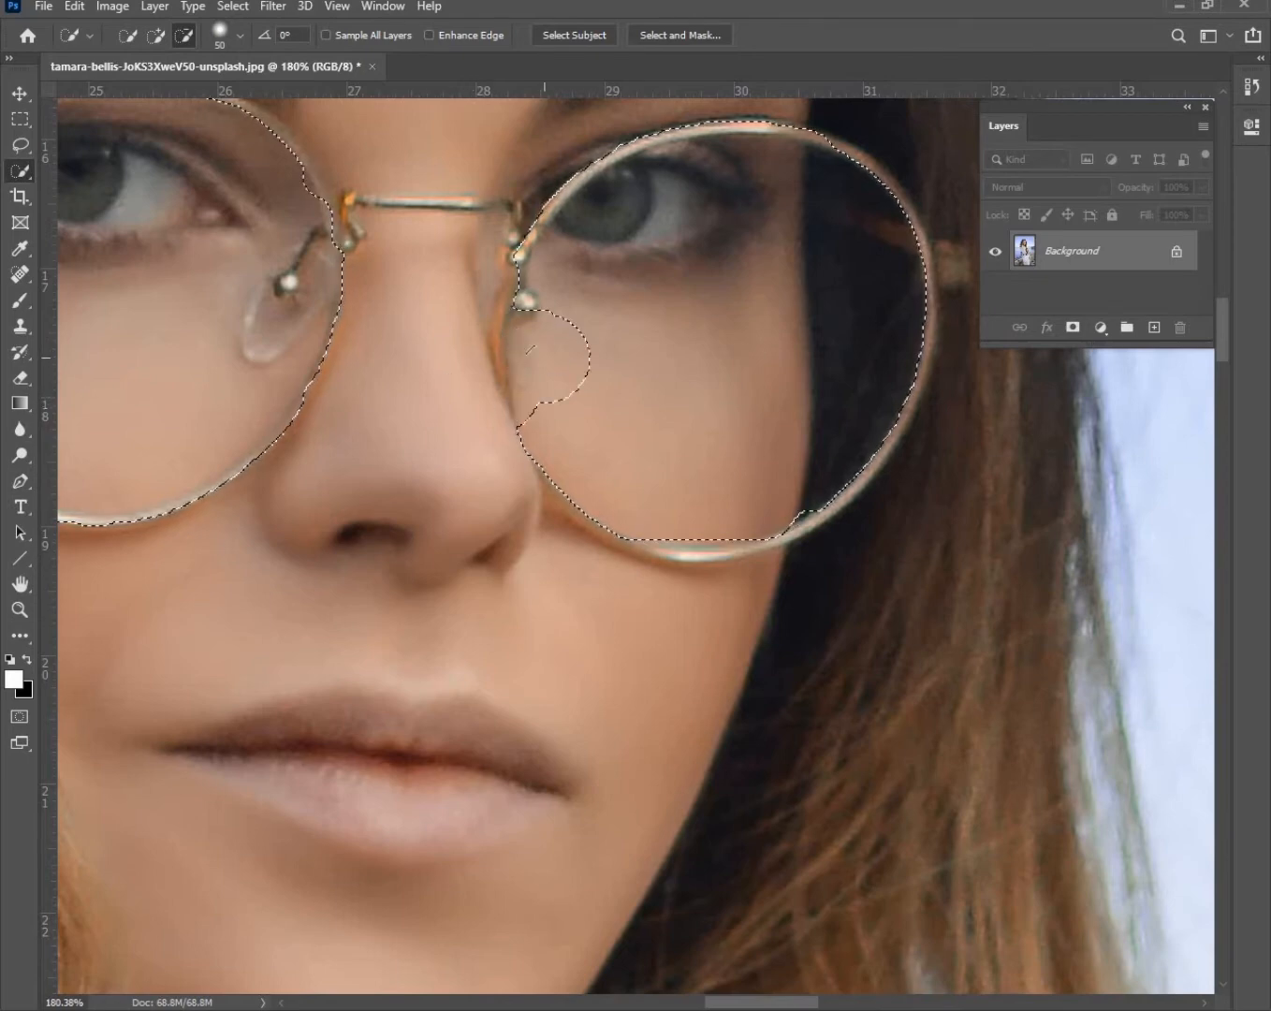
left_click(551, 374)
left_click(549, 347)
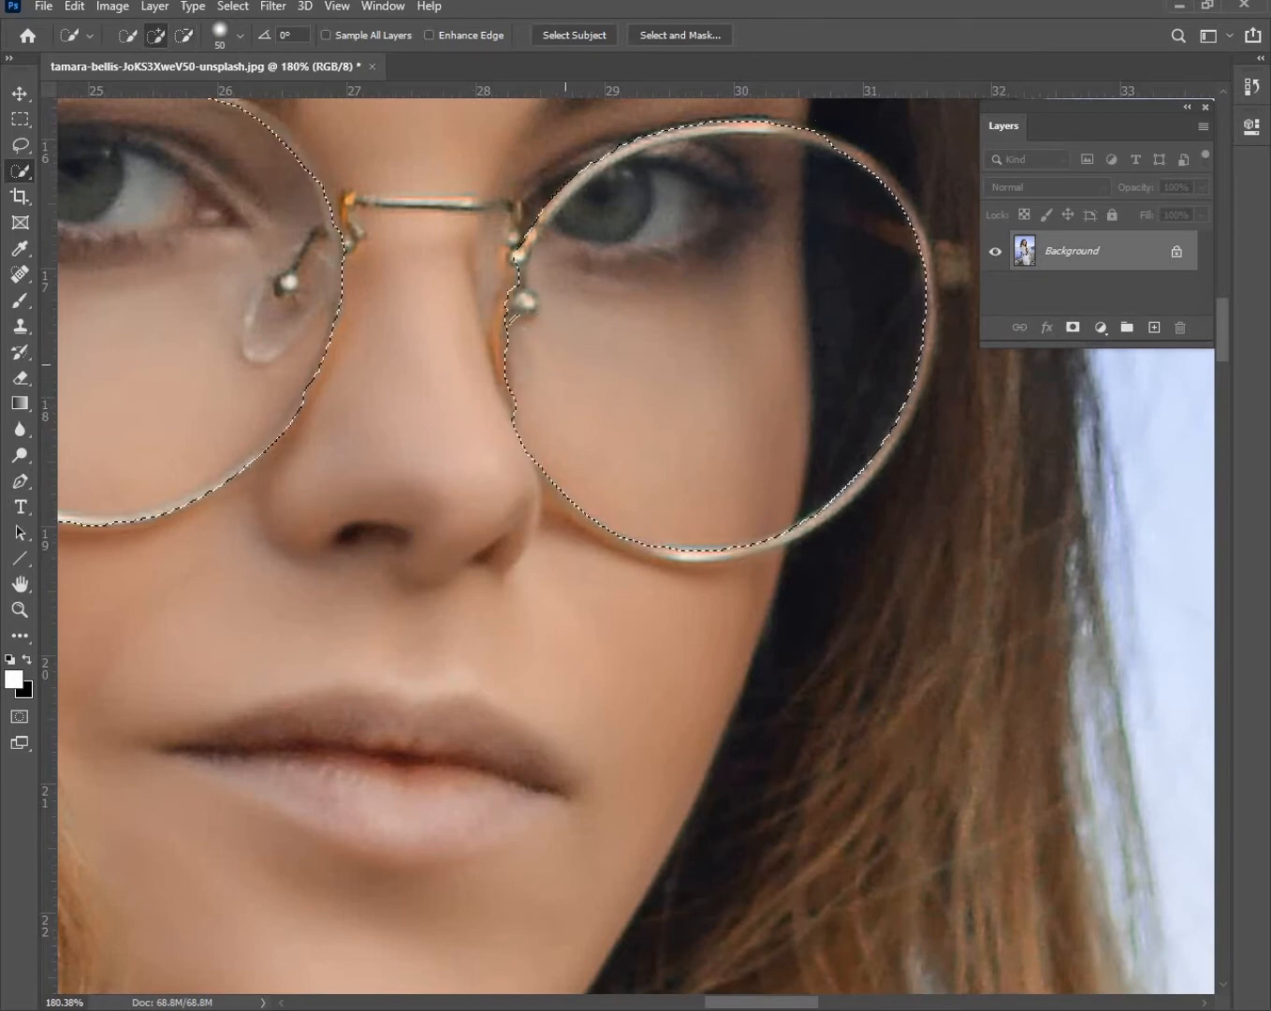
left_click(540, 348)
left_click(476, 429, "alt")
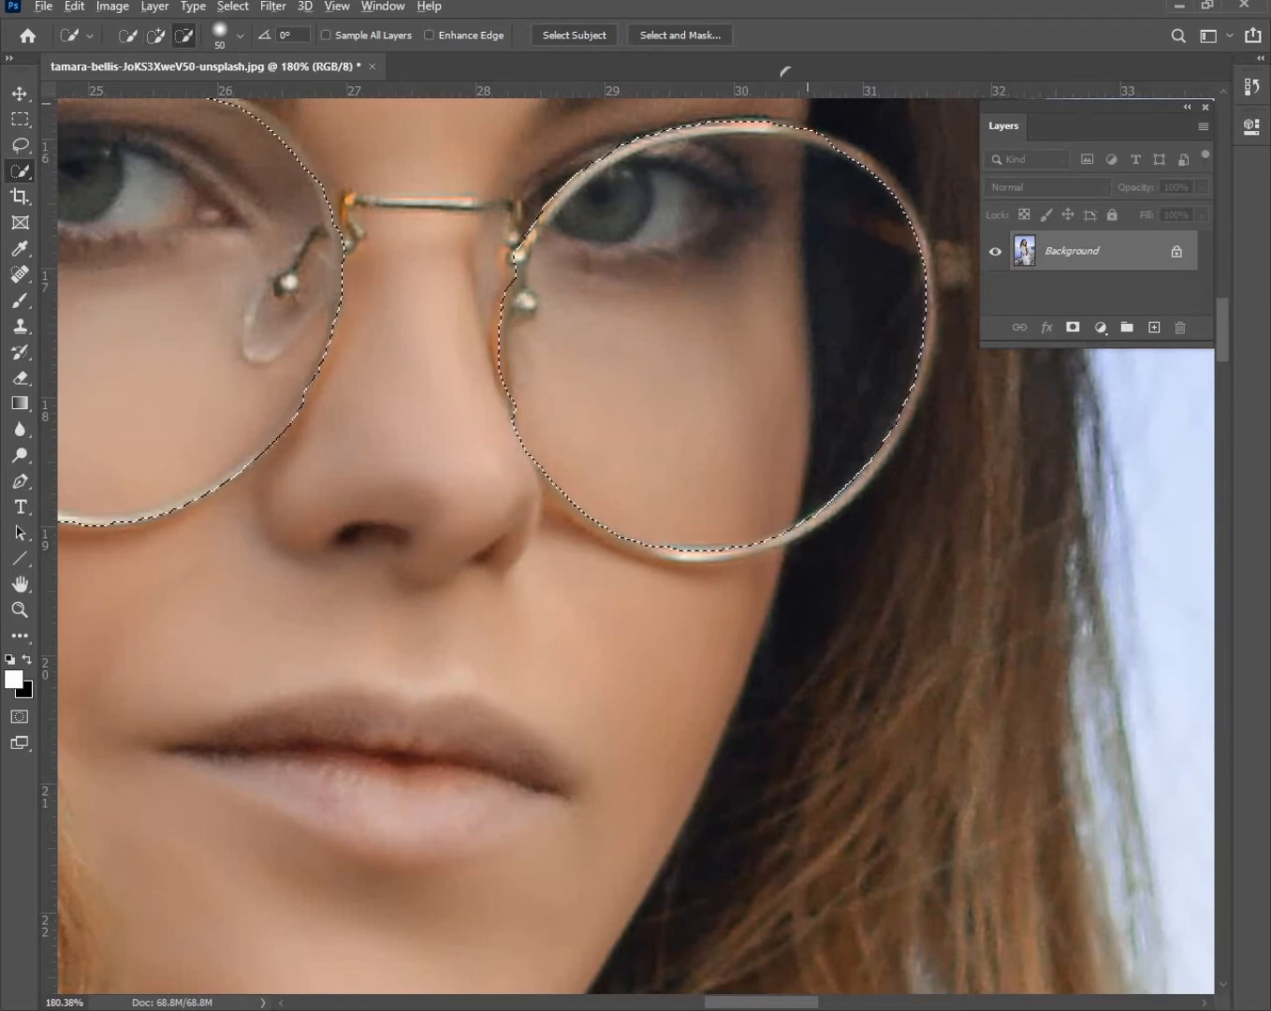
Step: Subtract the upper rim from the right lens selection and add back the lens area lost below it
left_click(820, 100, "alt")
key("ctrl+z")
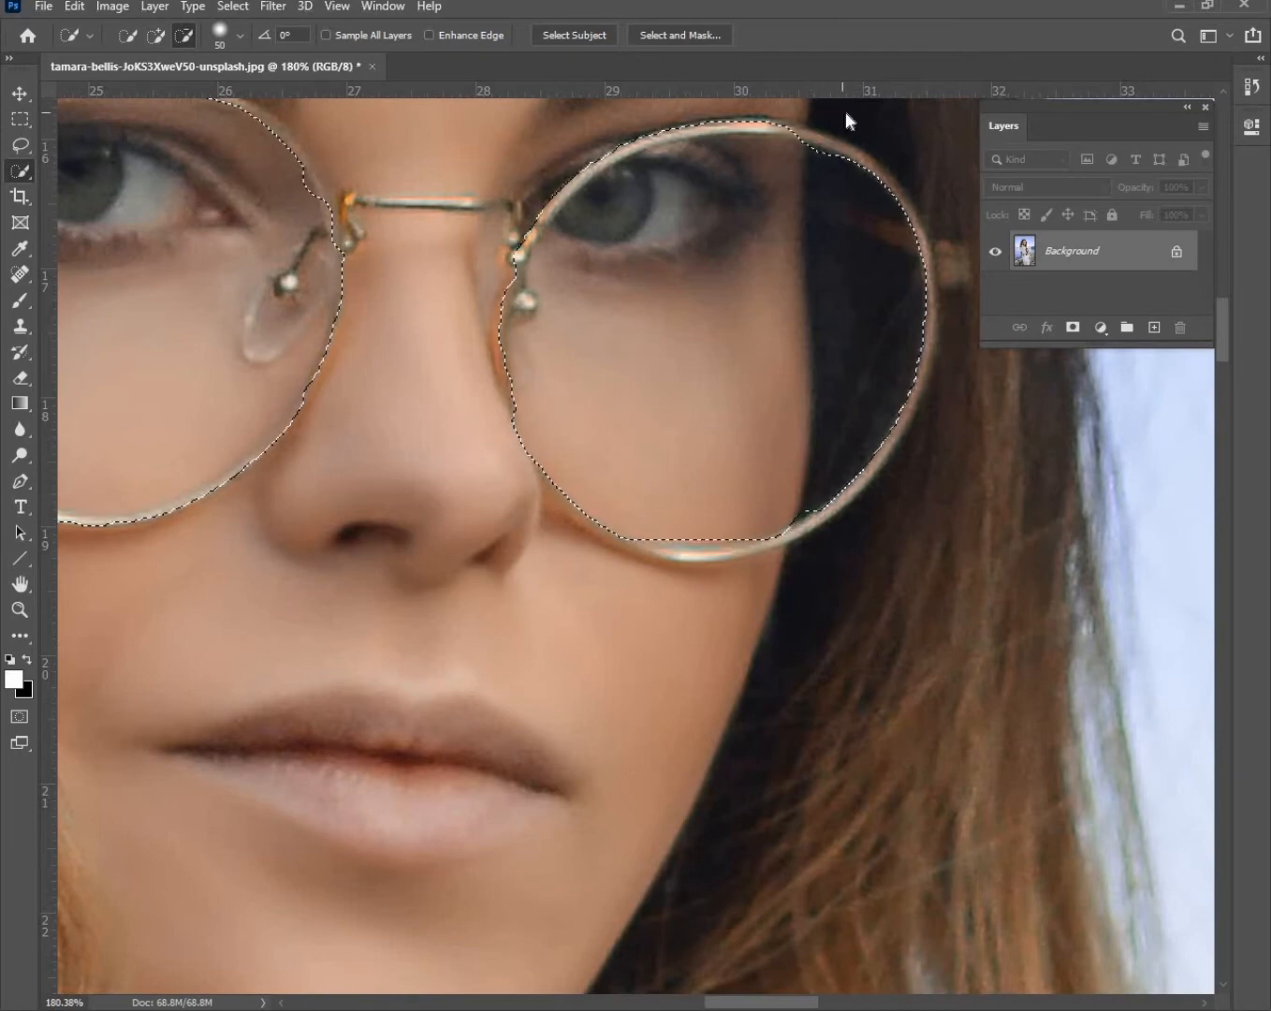
mouse_move(795, 99)
left_mouse_down()
mouse_move(687, 77)
mouse_move(688, 96)
mouse_move(656, 77)
mouse_move(670, 105)
mouse_move(606, 91)
mouse_move(623, 122)
mouse_move(578, 104)
mouse_move(491, 173)
mouse_move(507, 213)
mouse_move(477, 203)
mouse_move(463, 213)
mouse_move(482, 269)
left_mouse_up()
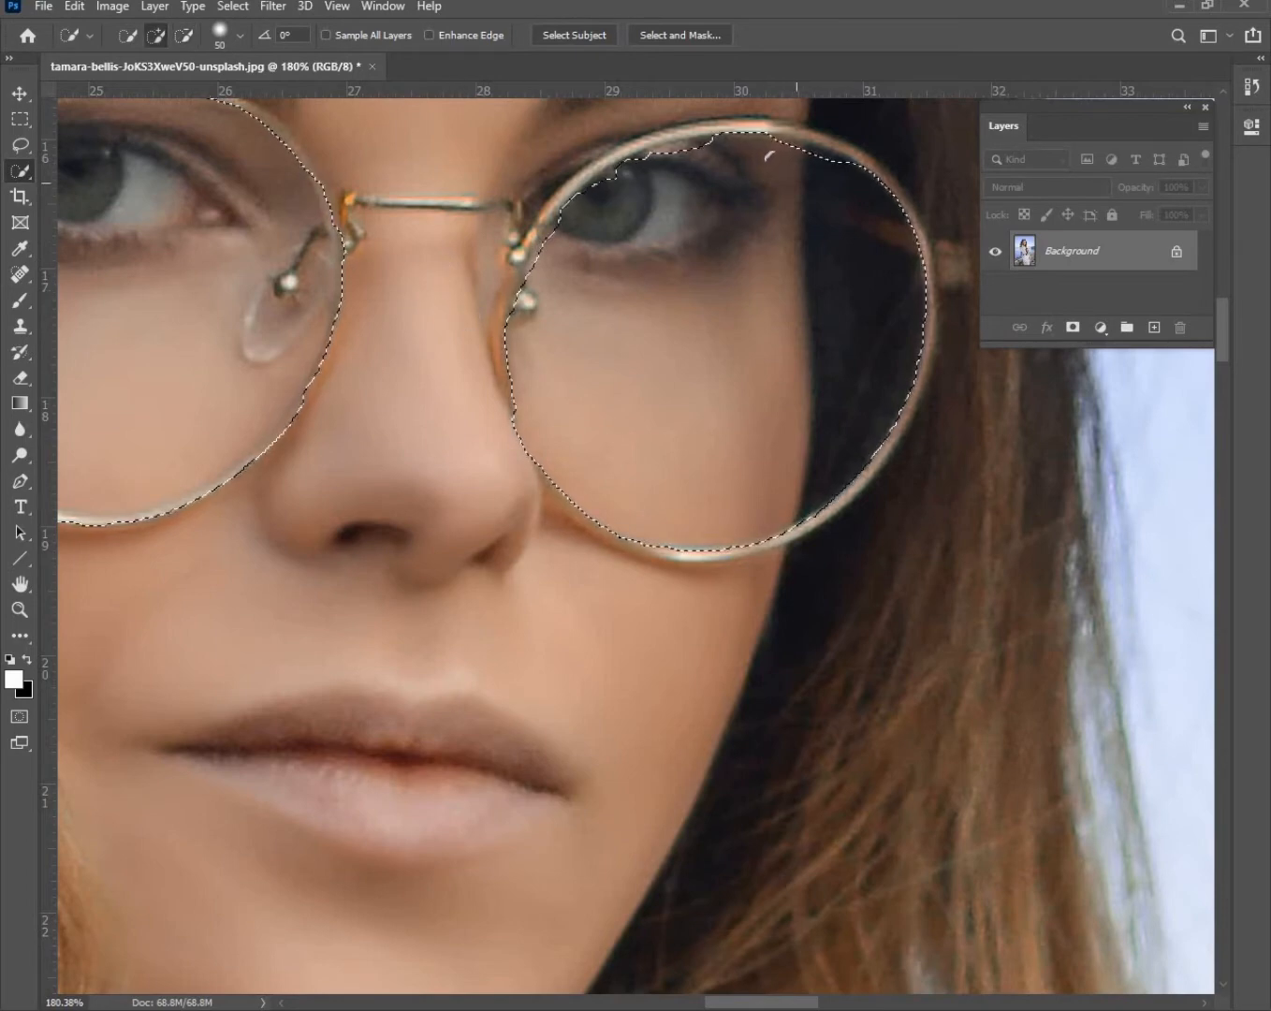
left_click_drag(798, 191, 786, 221)
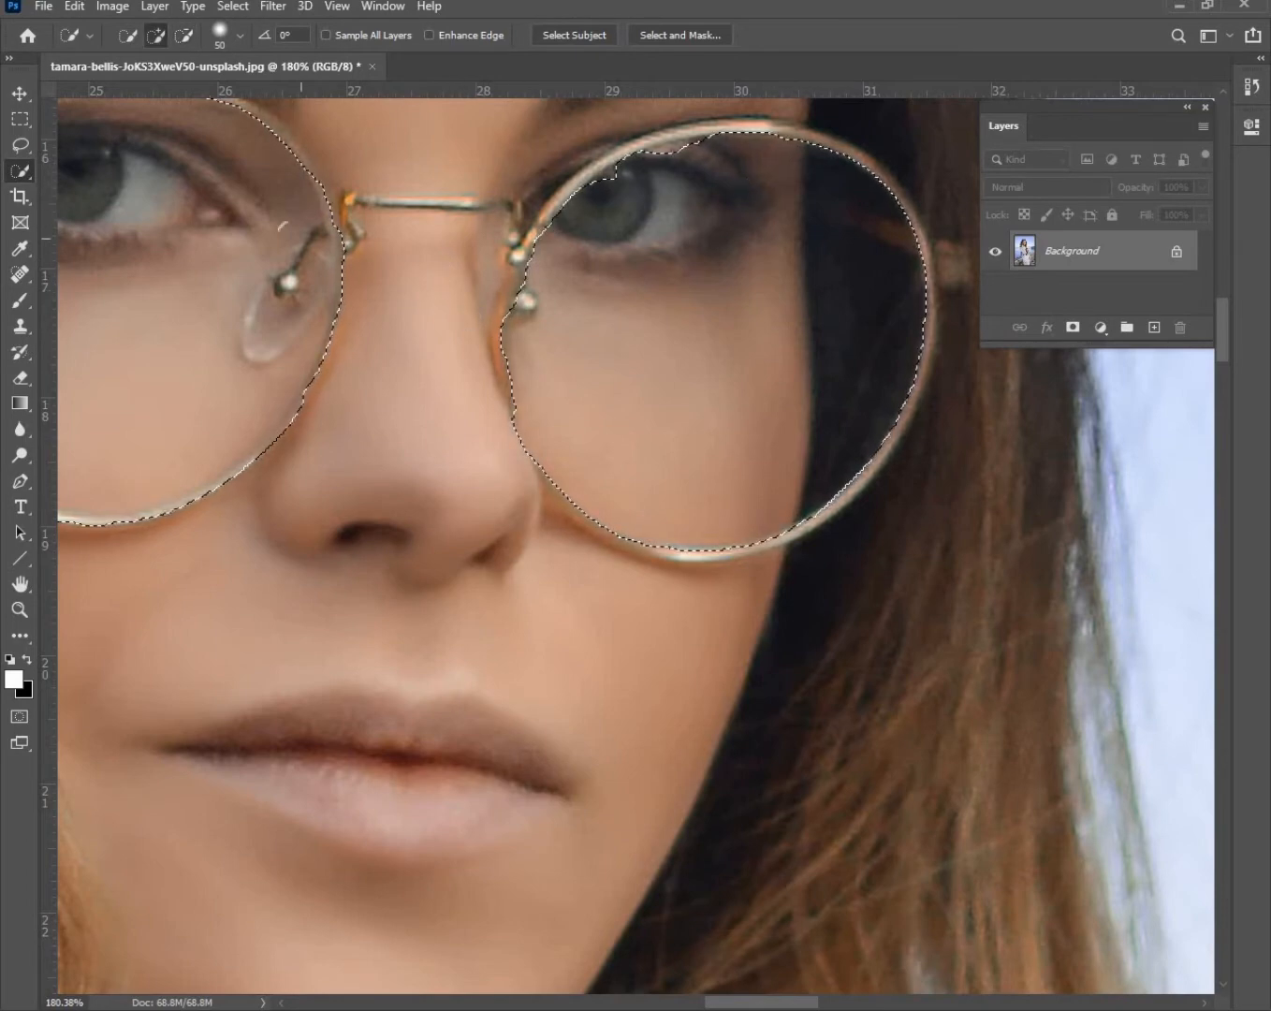
Step: Add a Hue/Saturation adjustment layer masked to the two selected lenses
scroll(365, 284, "down", 5)
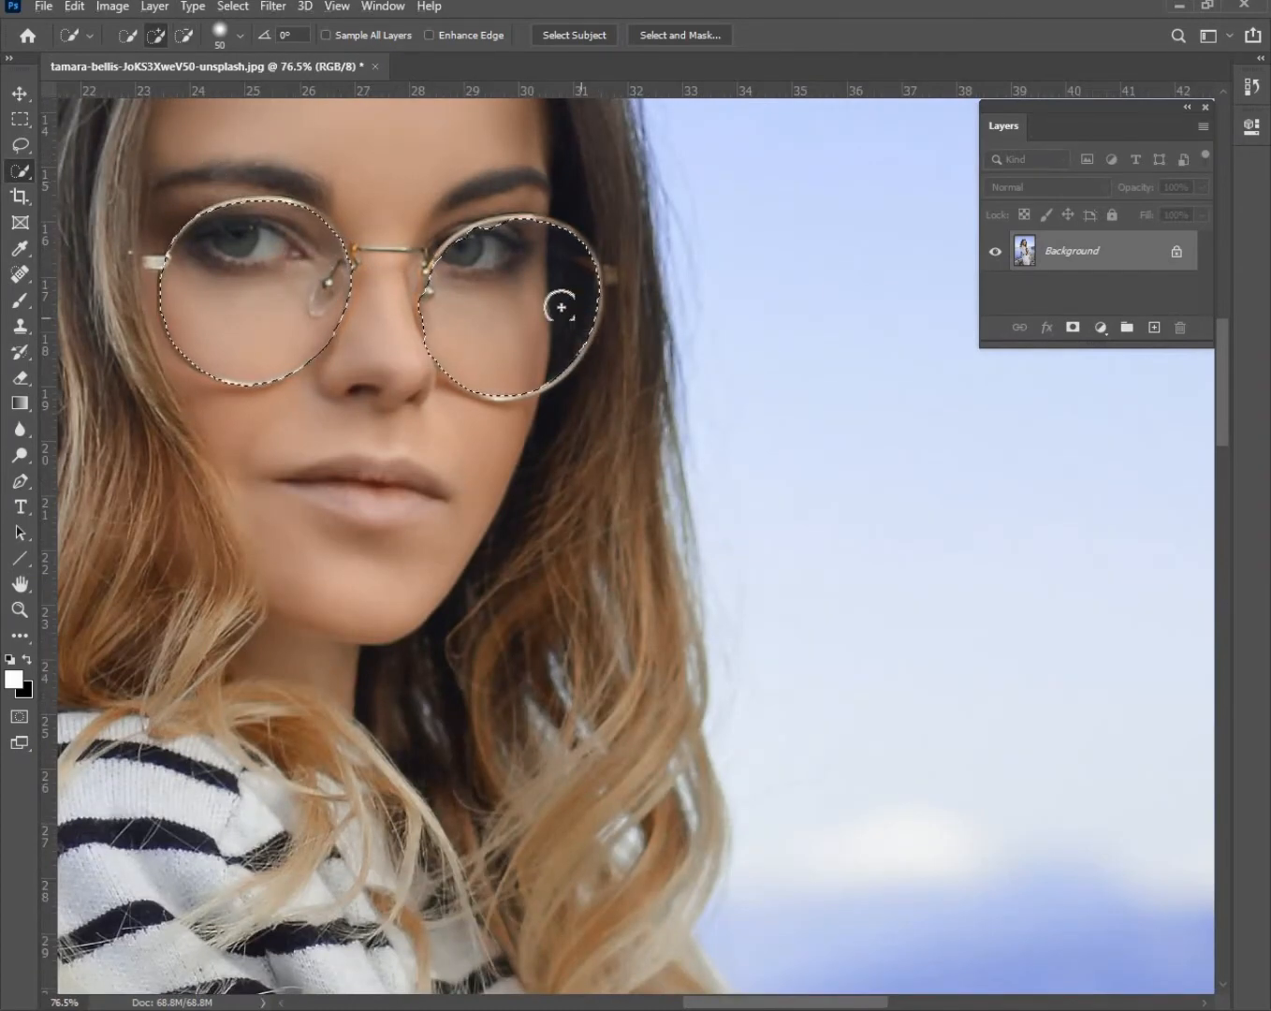
scroll(965, 294, "down", 3)
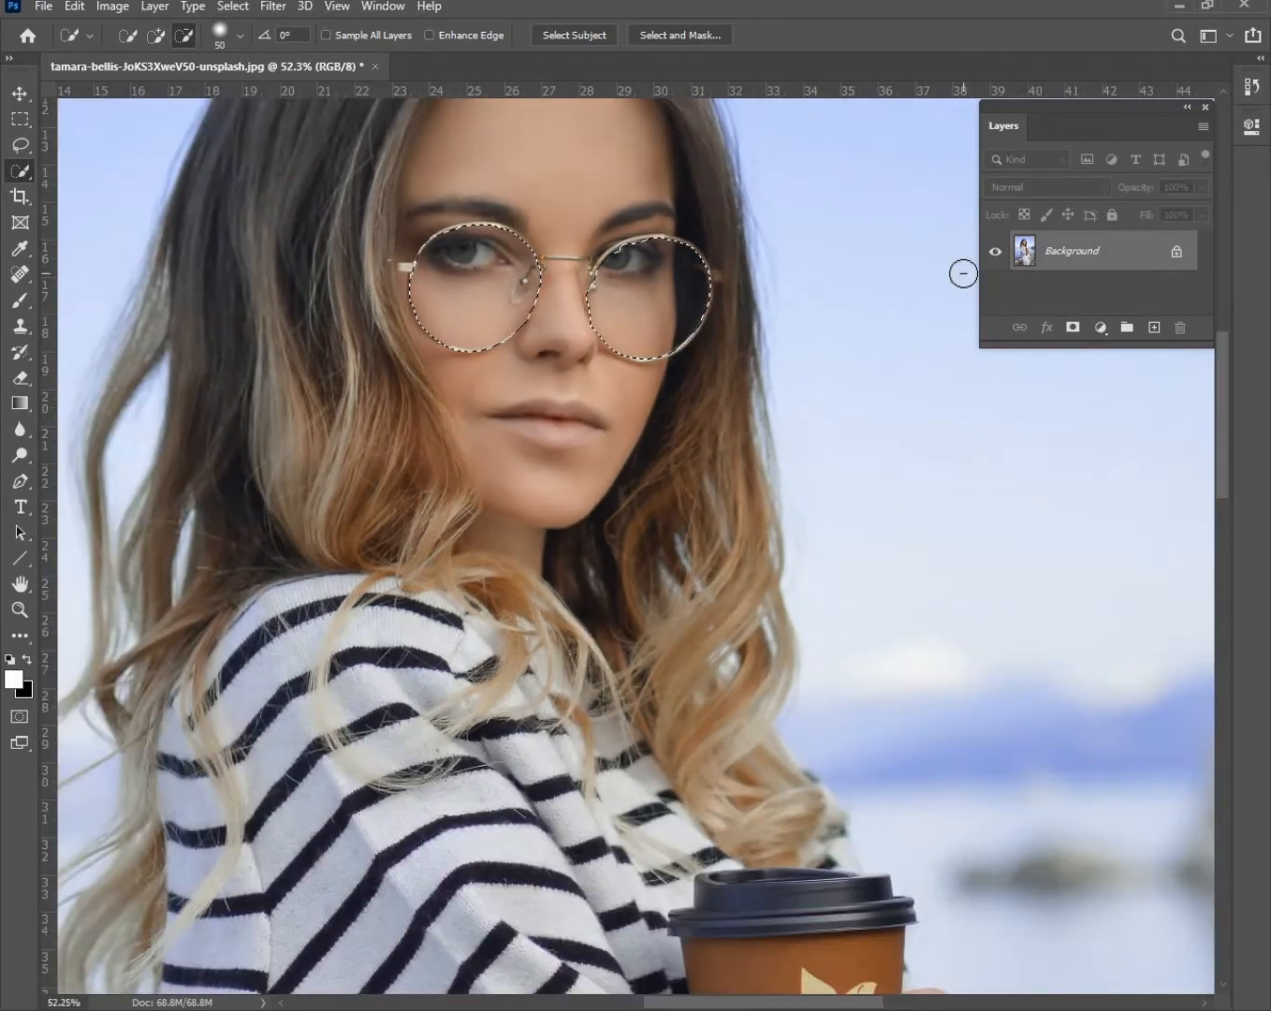
scroll(956, 271, "up", 4)
scroll(112, 271, "up", 3)
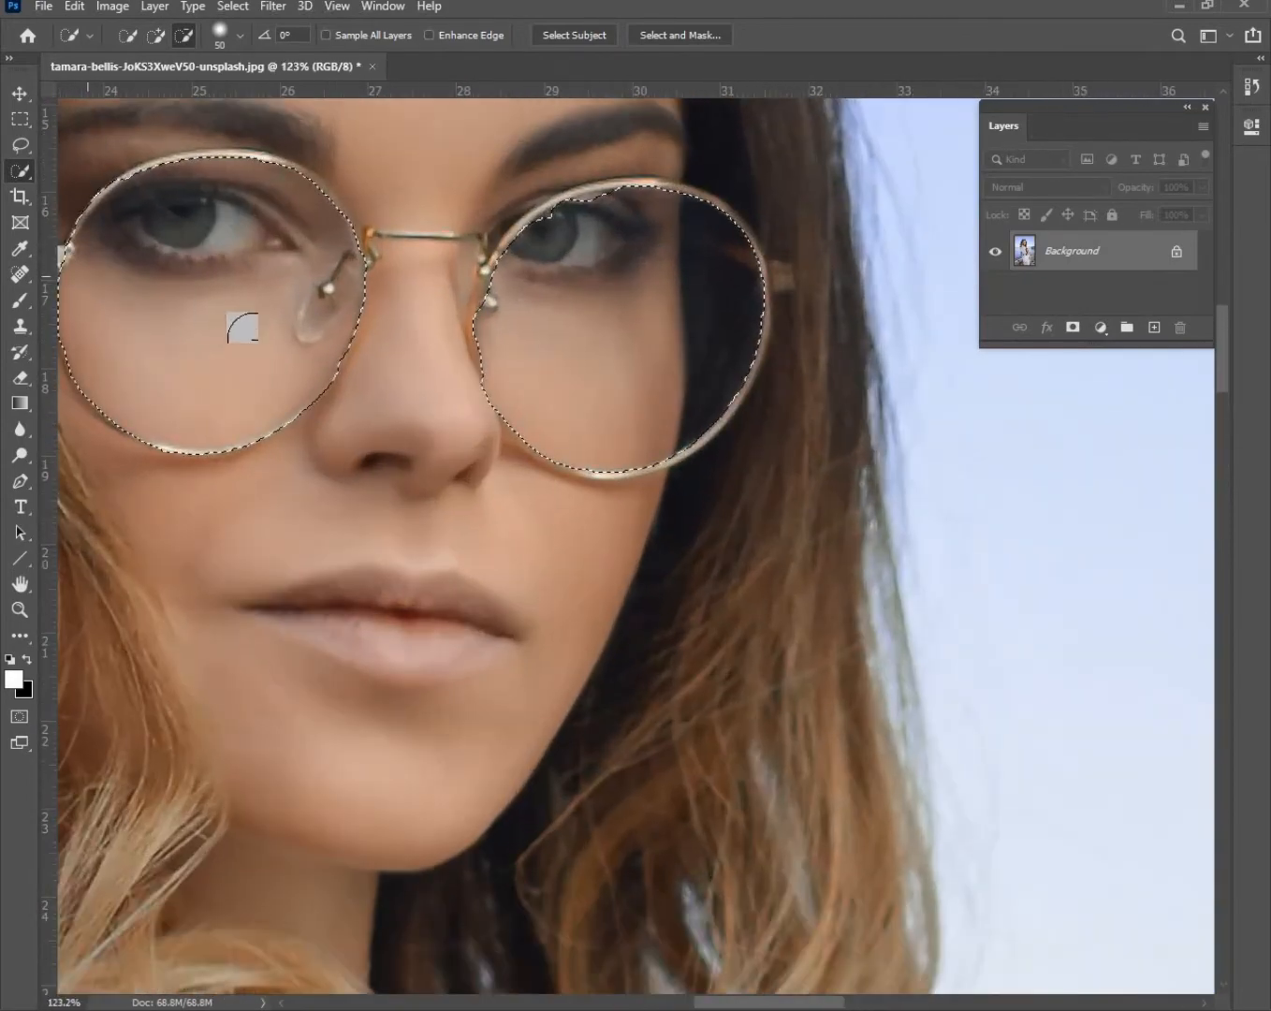
left_click_drag(250, 303, 366, 300)
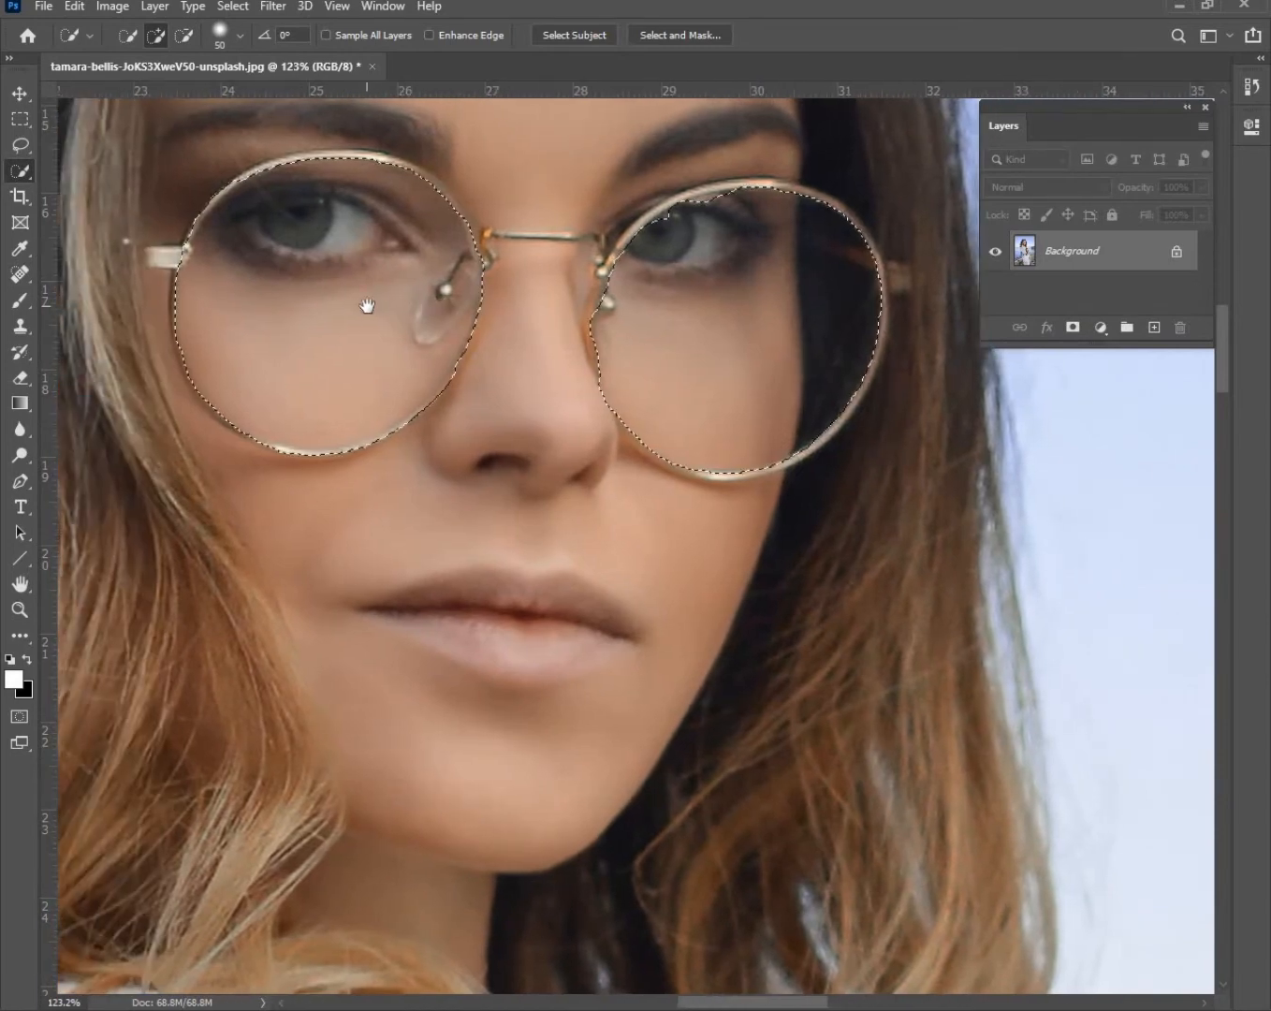
left_click(1100, 328)
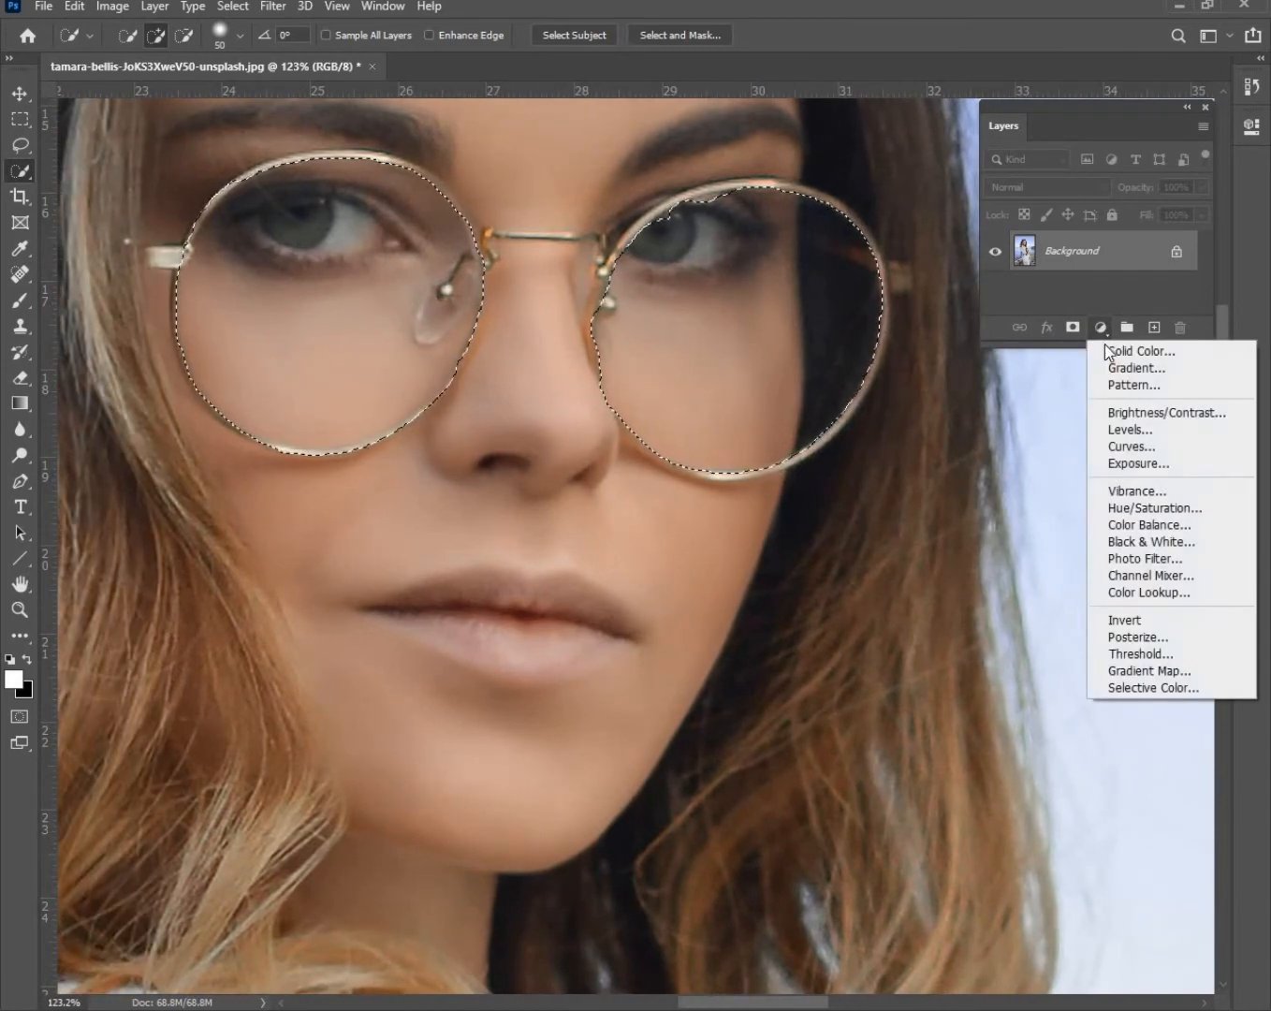
left_click(1121, 505)
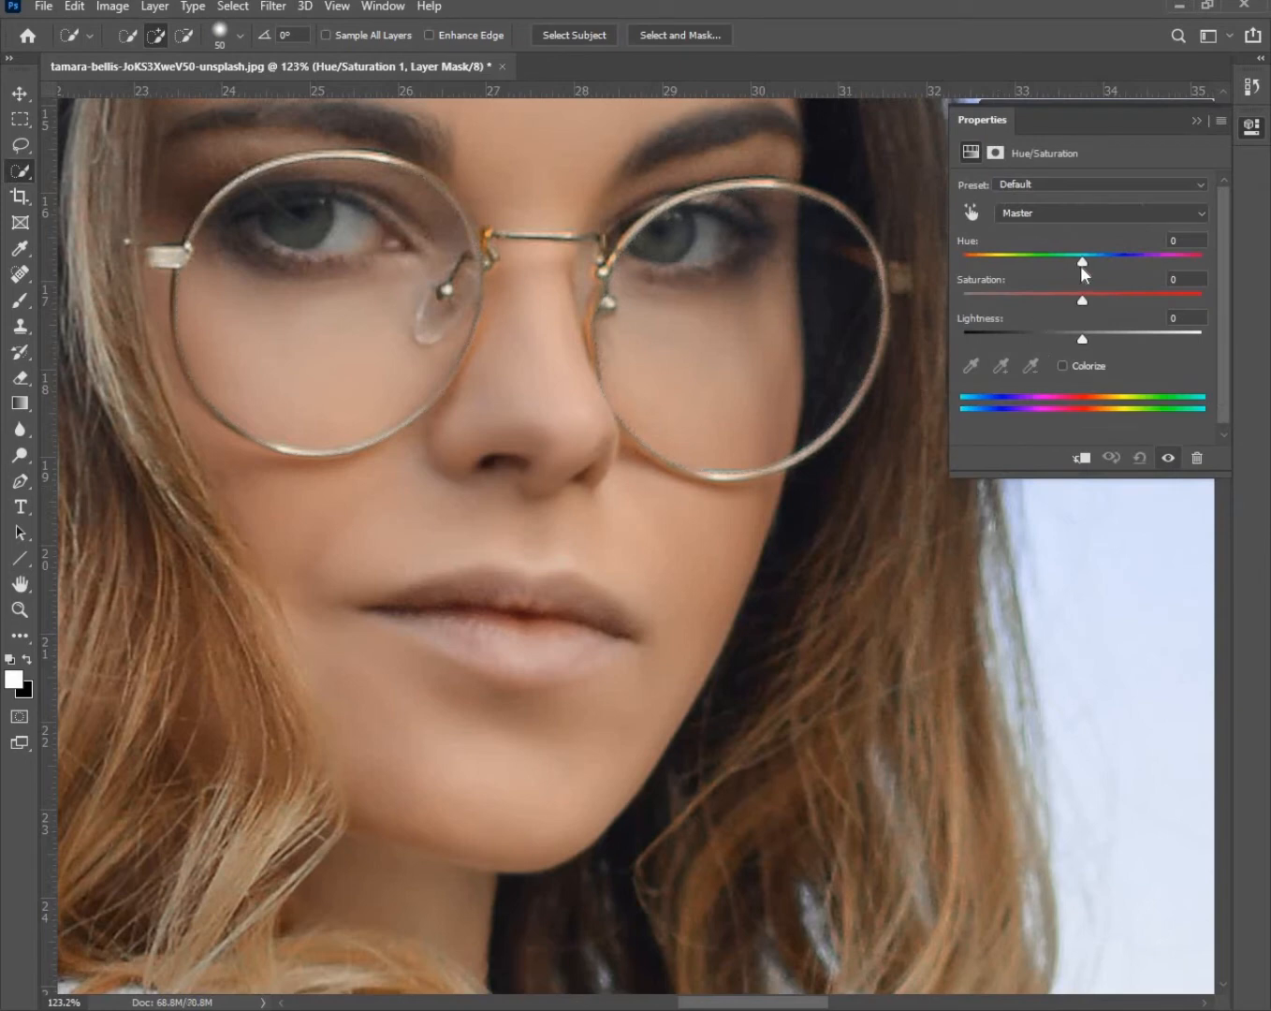
Step: Colorize the lenses blue with Hue 228, Saturation 21 and Lightness -16
left_click_drag(1080, 266, 1118, 277)
left_click(1063, 366)
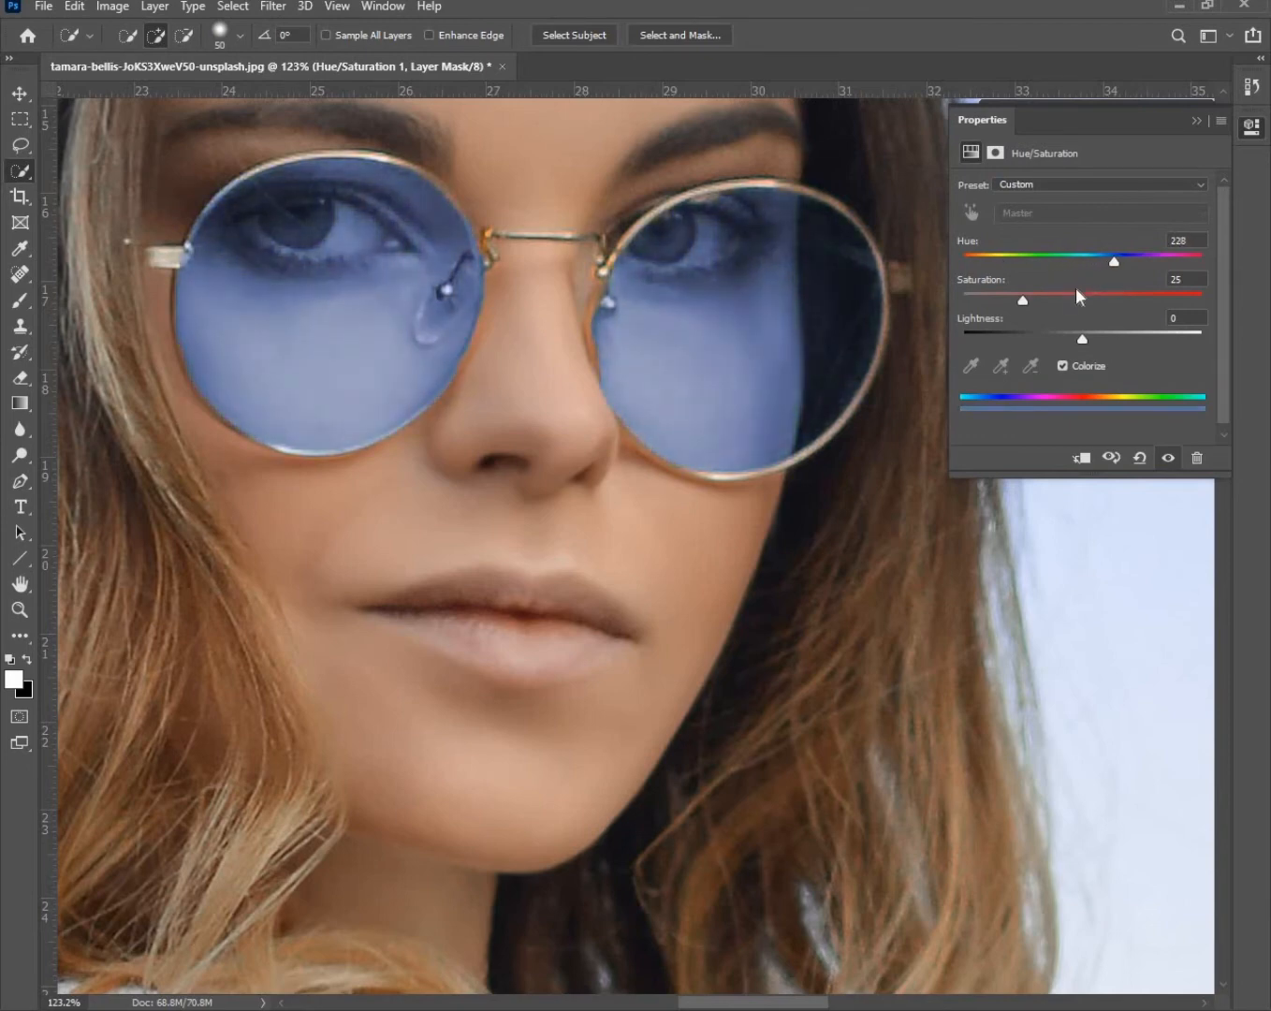
left_click_drag(1095, 304, 1018, 302)
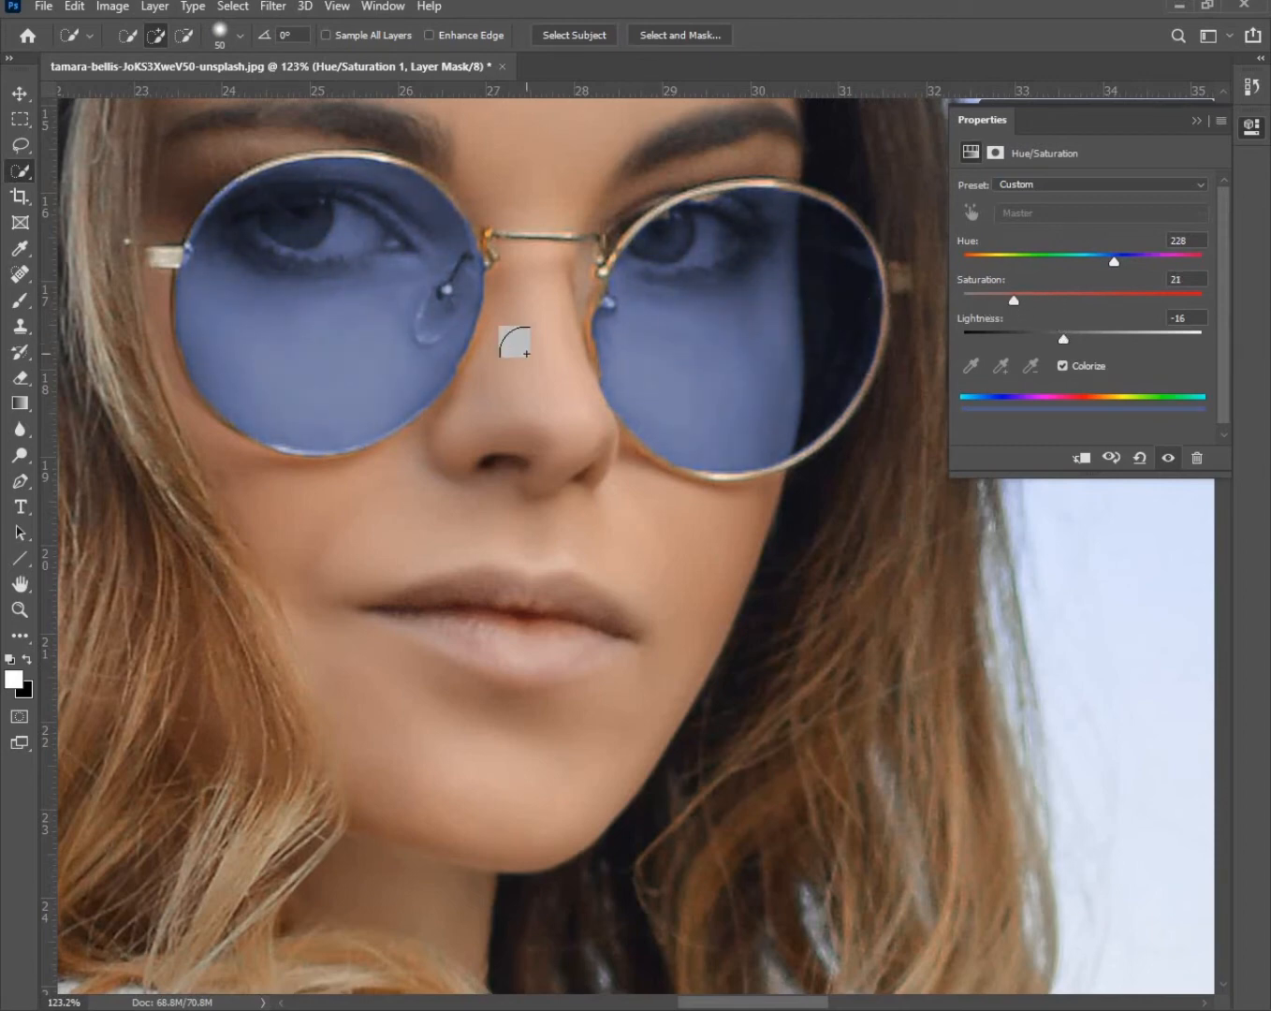
Step: Compare the photo with and without the lens tint, both in full view and close up on the glasses
scroll(528, 353, "down", 8)
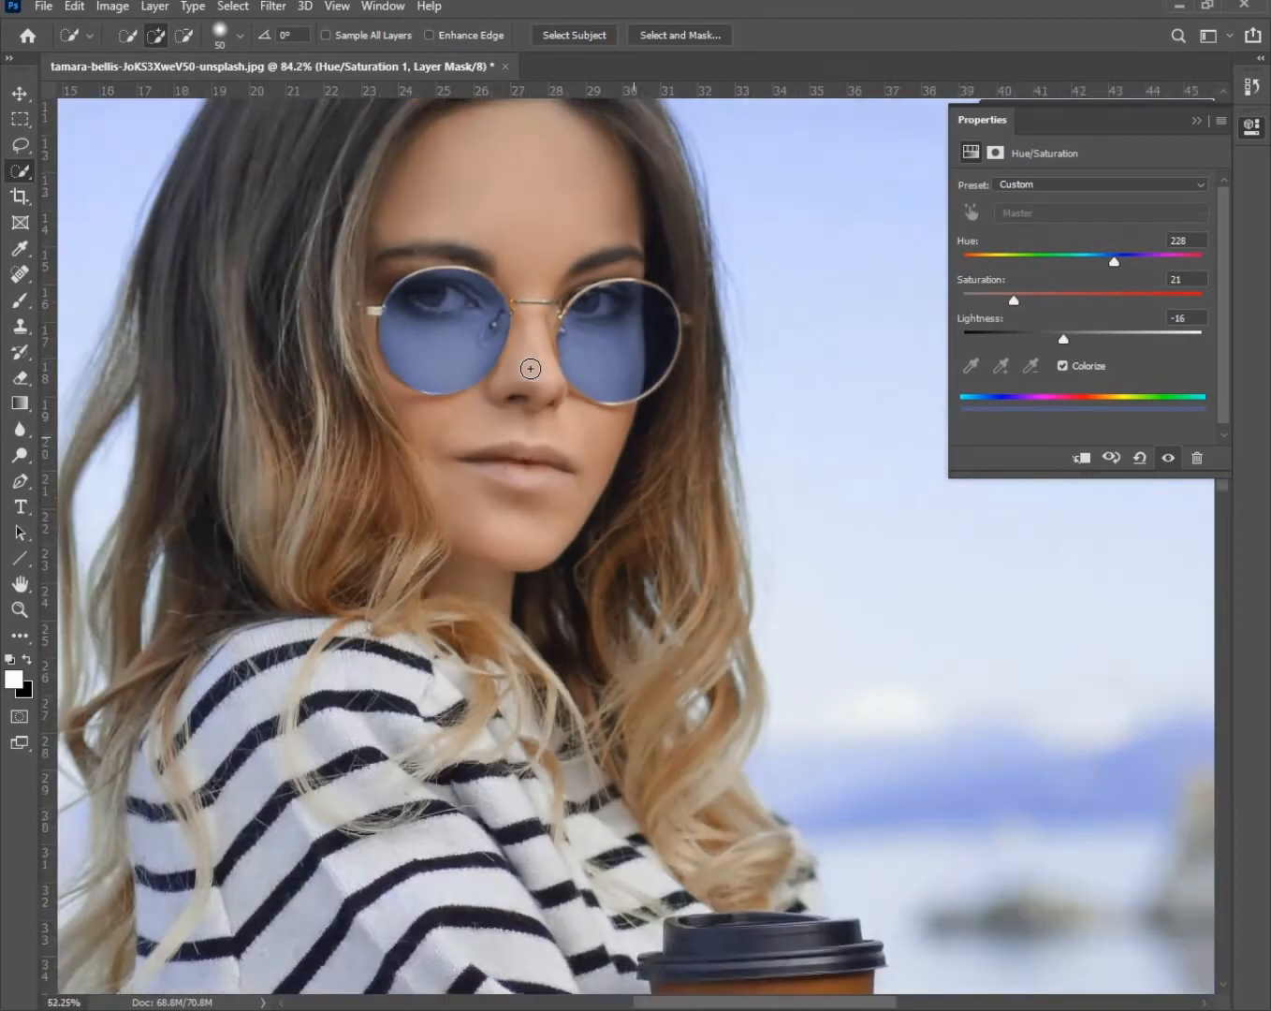
scroll(530, 370, "down", 1)
scroll(530, 375, "up", 3)
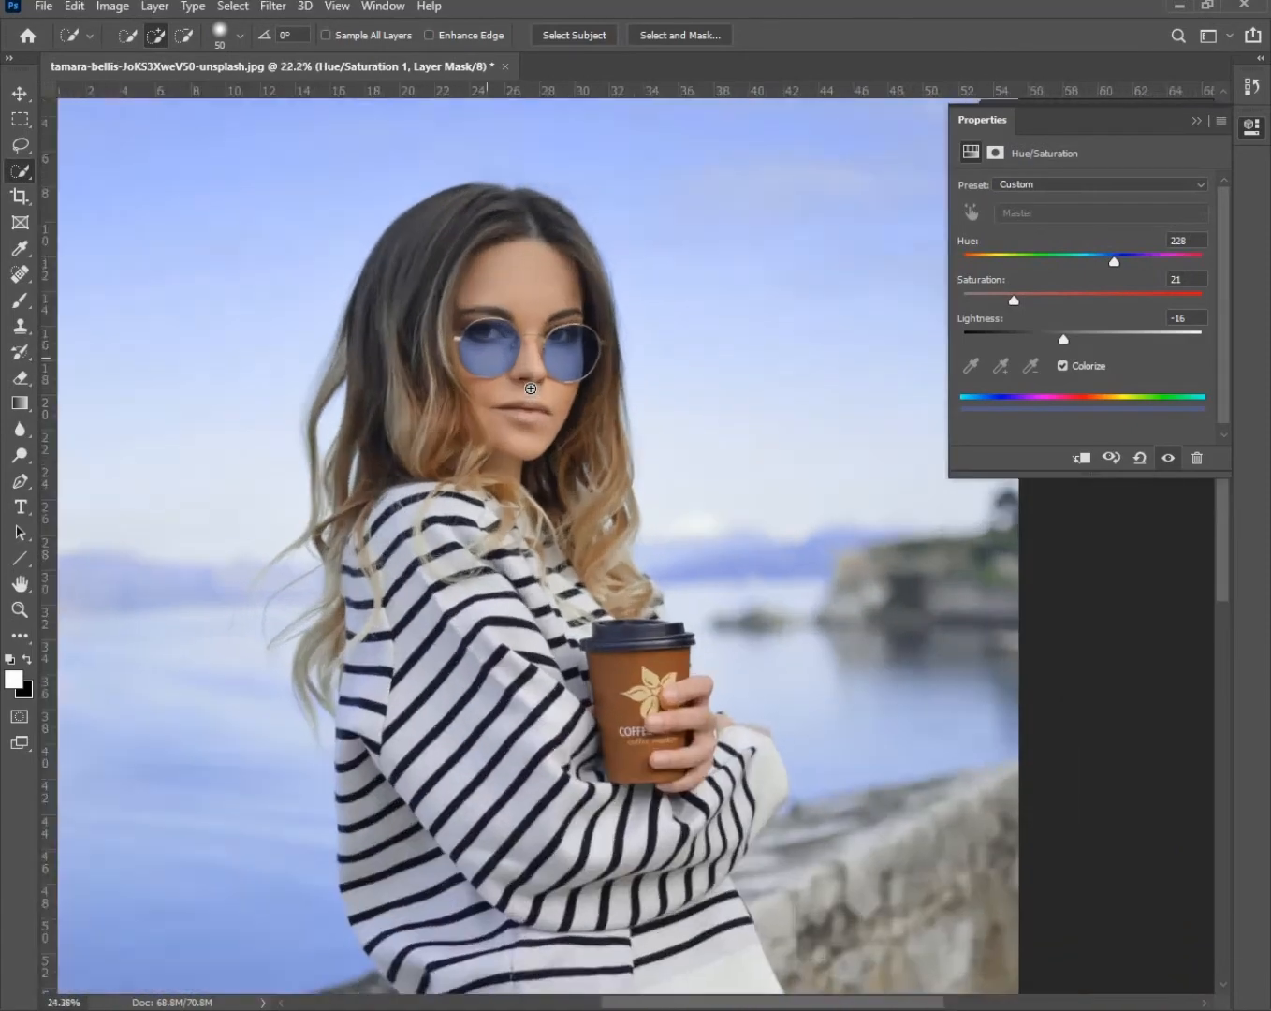
scroll(535, 388, "up", 1)
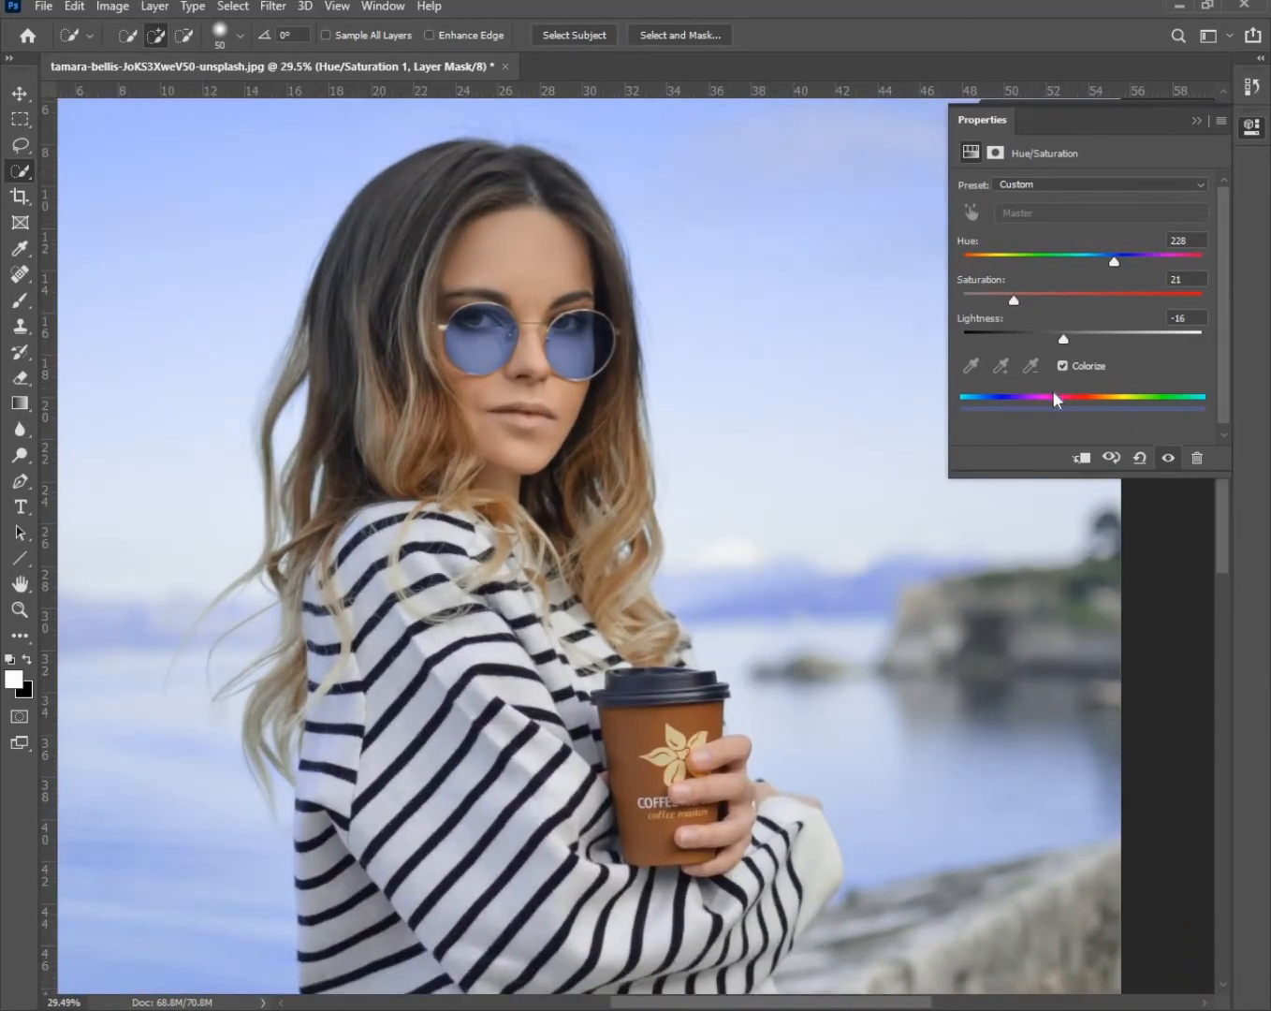
left_click(1167, 459)
left_click(1166, 460)
scroll(633, 406, "down", 8)
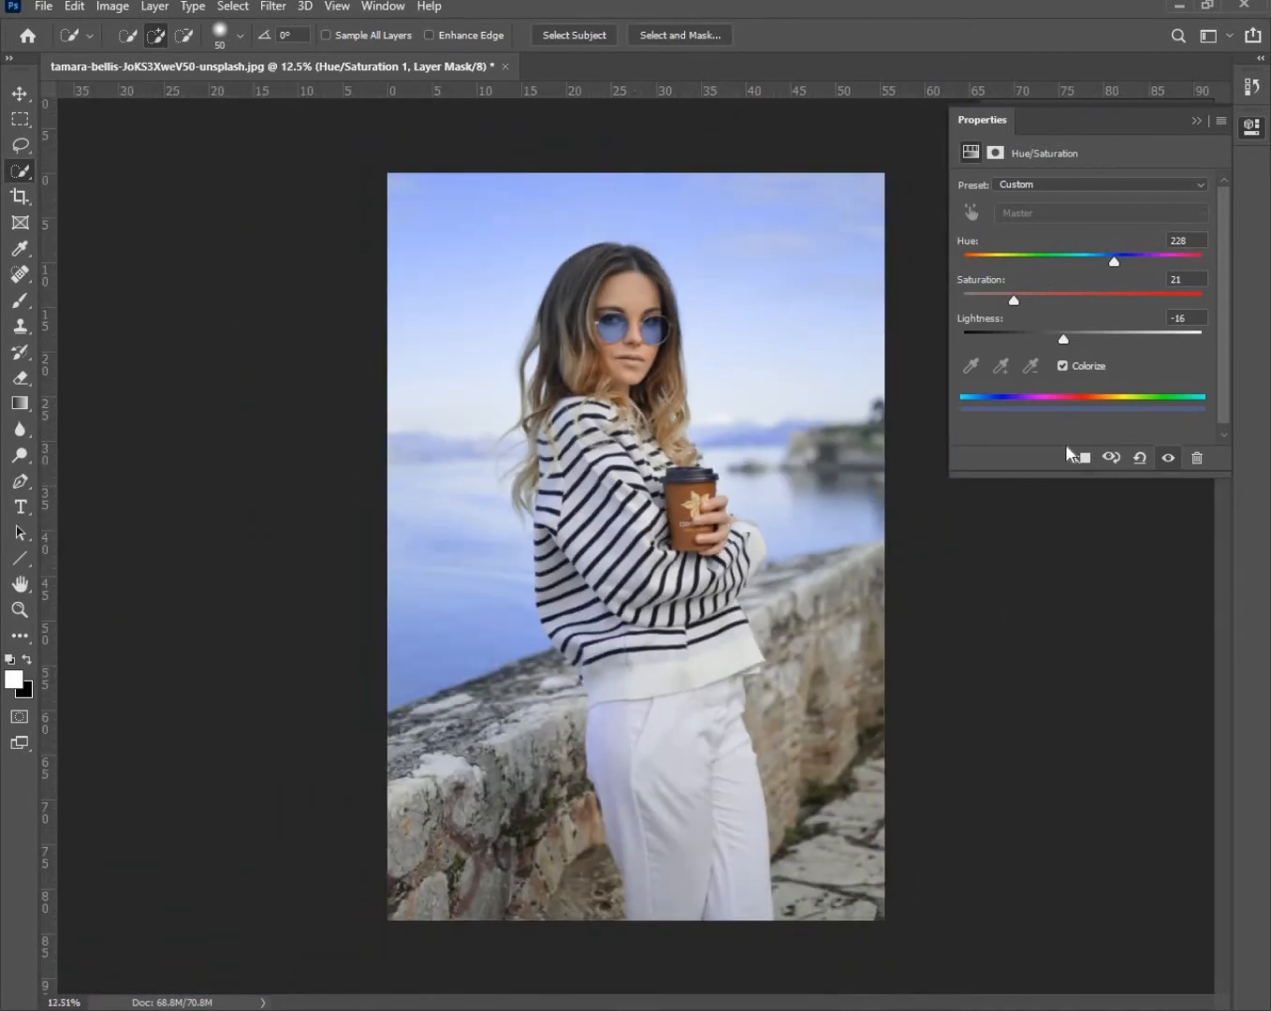
left_click(1171, 462)
left_click(1169, 463)
scroll(644, 289, "up", 6)
scroll(643, 289, "up", 5)
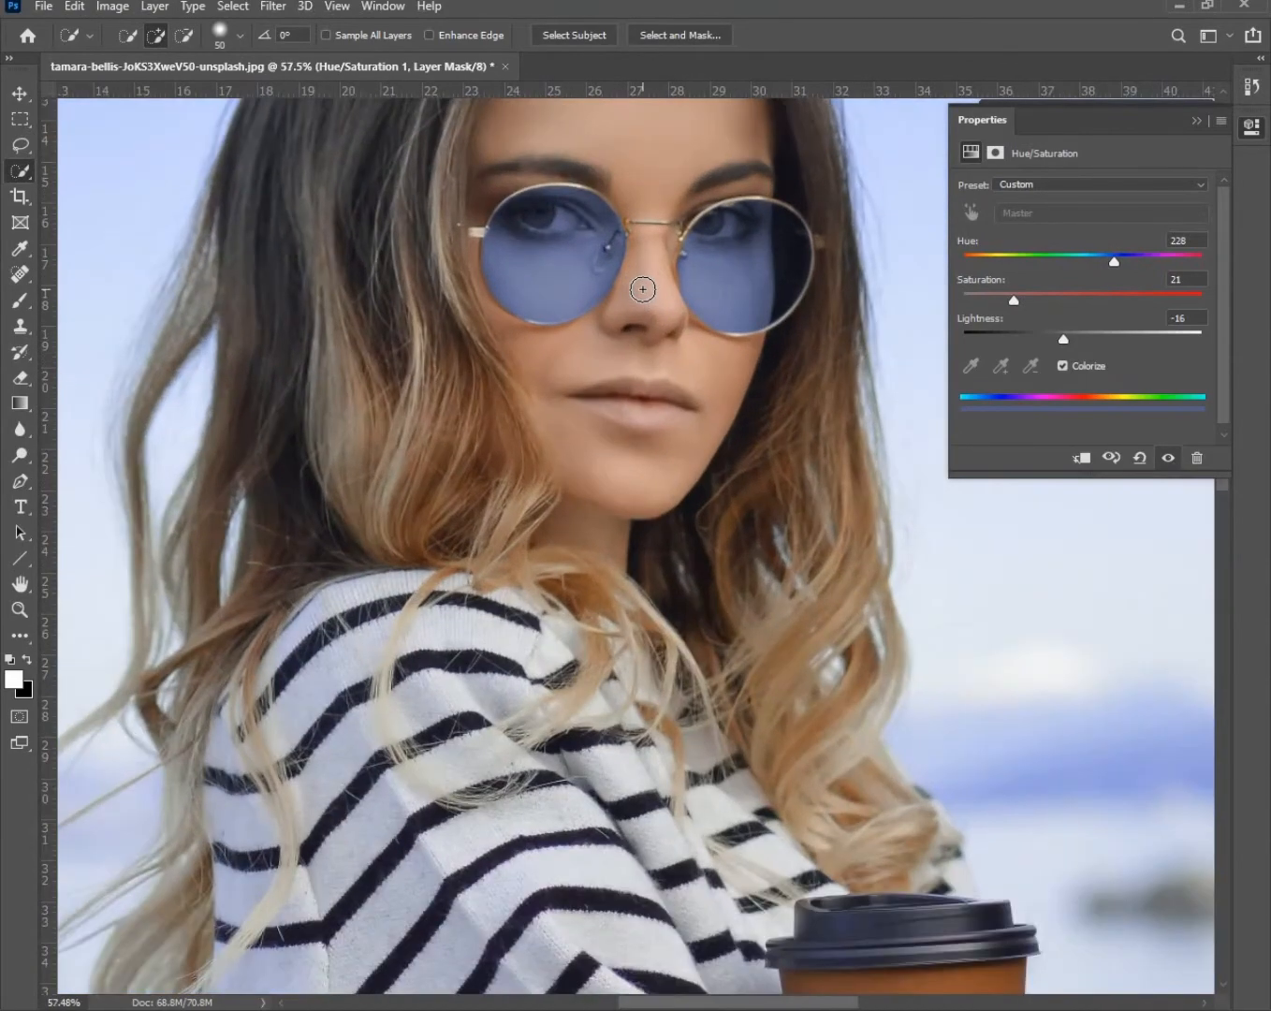
scroll(646, 289, "down", 4)
scroll(650, 289, "down", 3)
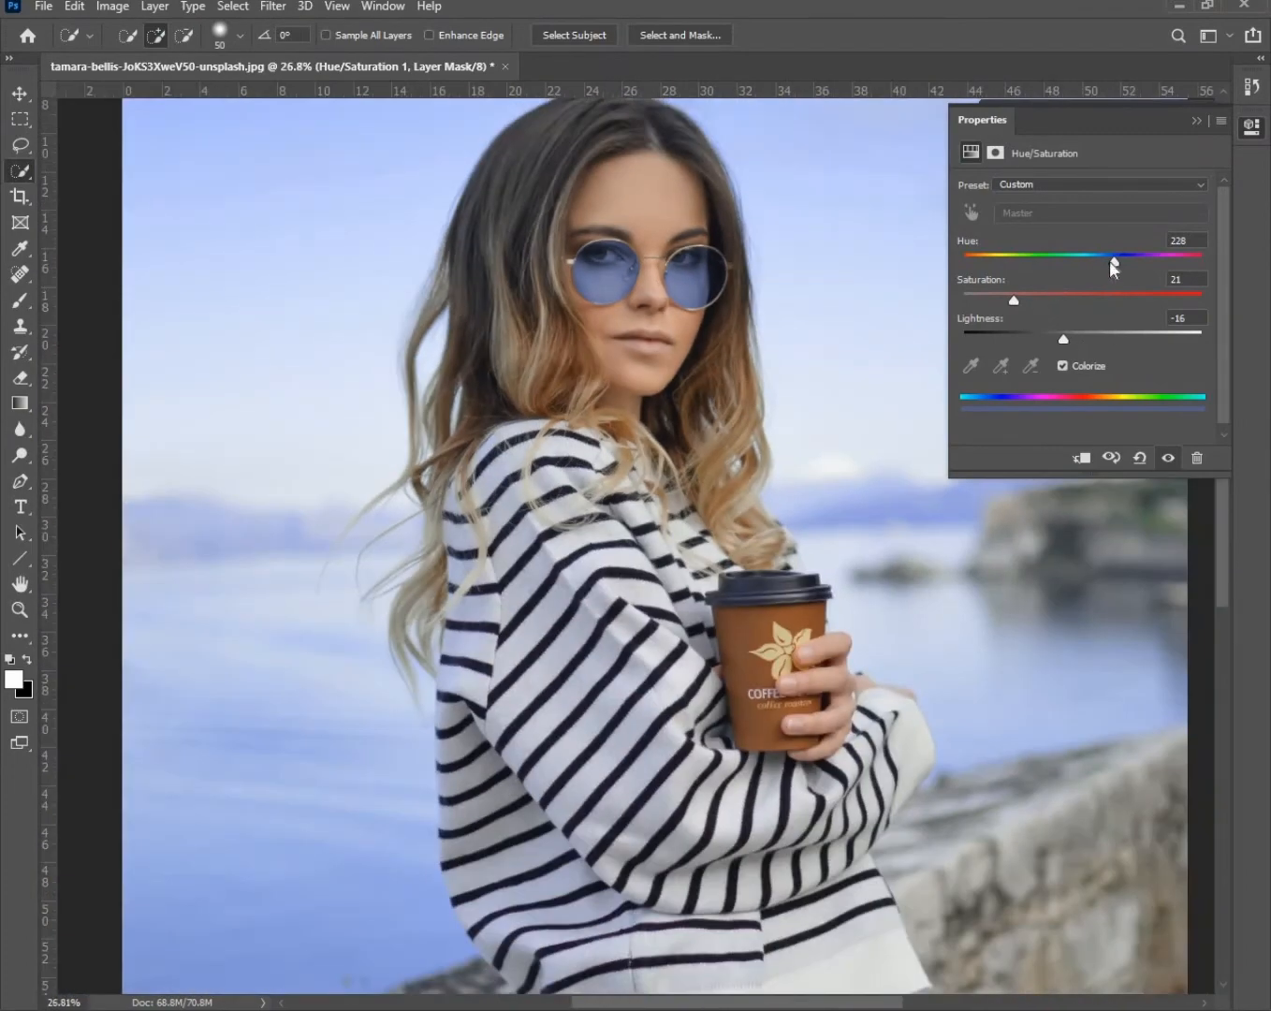
Step: Try Hue 320 and 0 for the lenses, settle on Hue 206 with Saturation 30, and close the adjustment's properties
mouse_move(1111, 260)
left_mouse_down()
mouse_move(1188, 262)
mouse_move(967, 270)
mouse_move(1130, 267)
left_mouse_up()
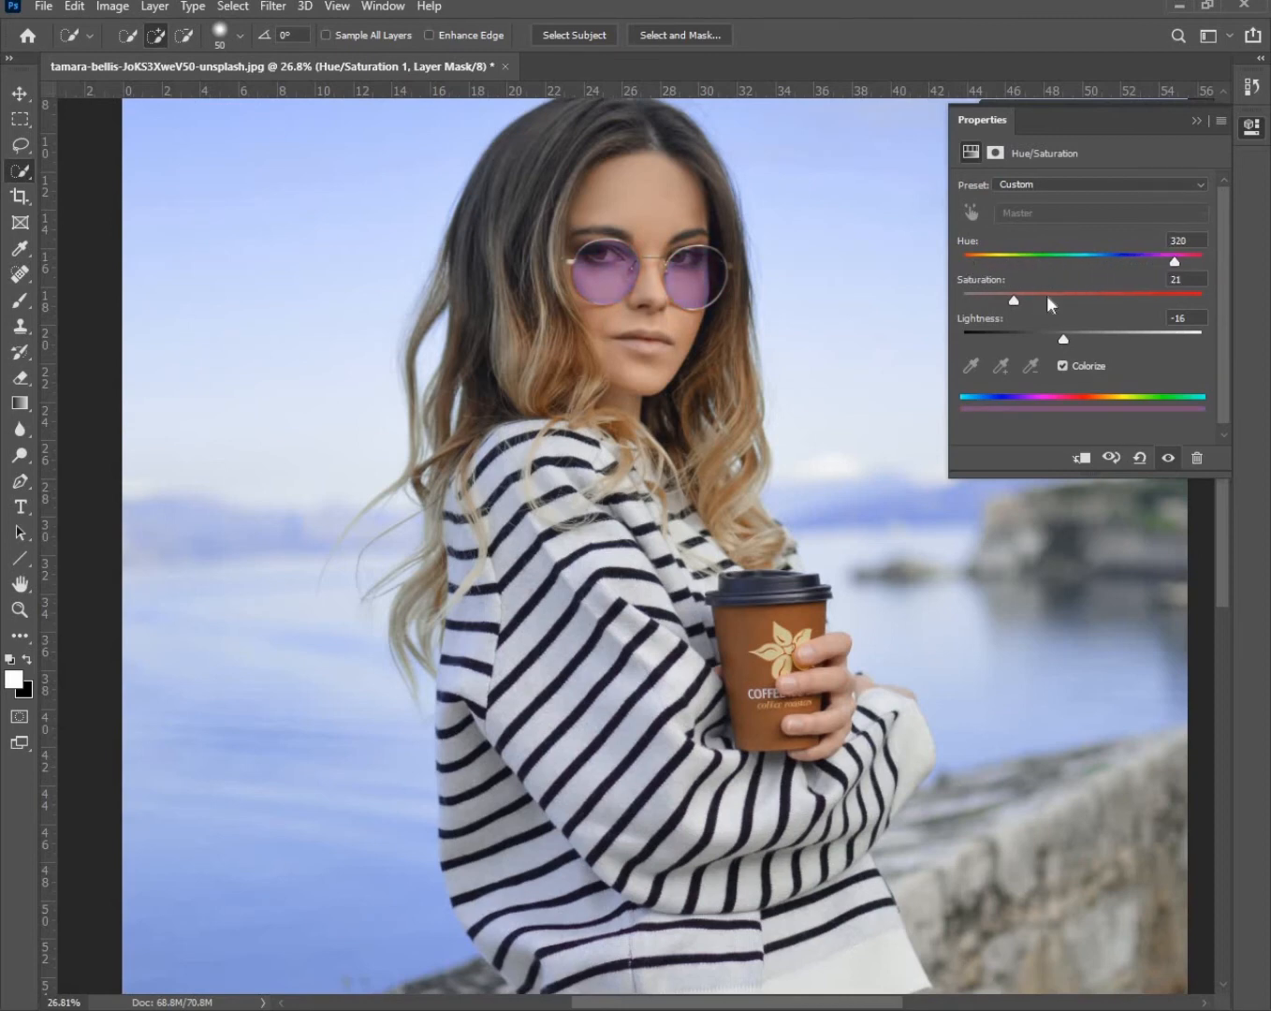
left_click_drag(1047, 295, 1033, 297)
left_click_drag(1182, 262, 954, 266)
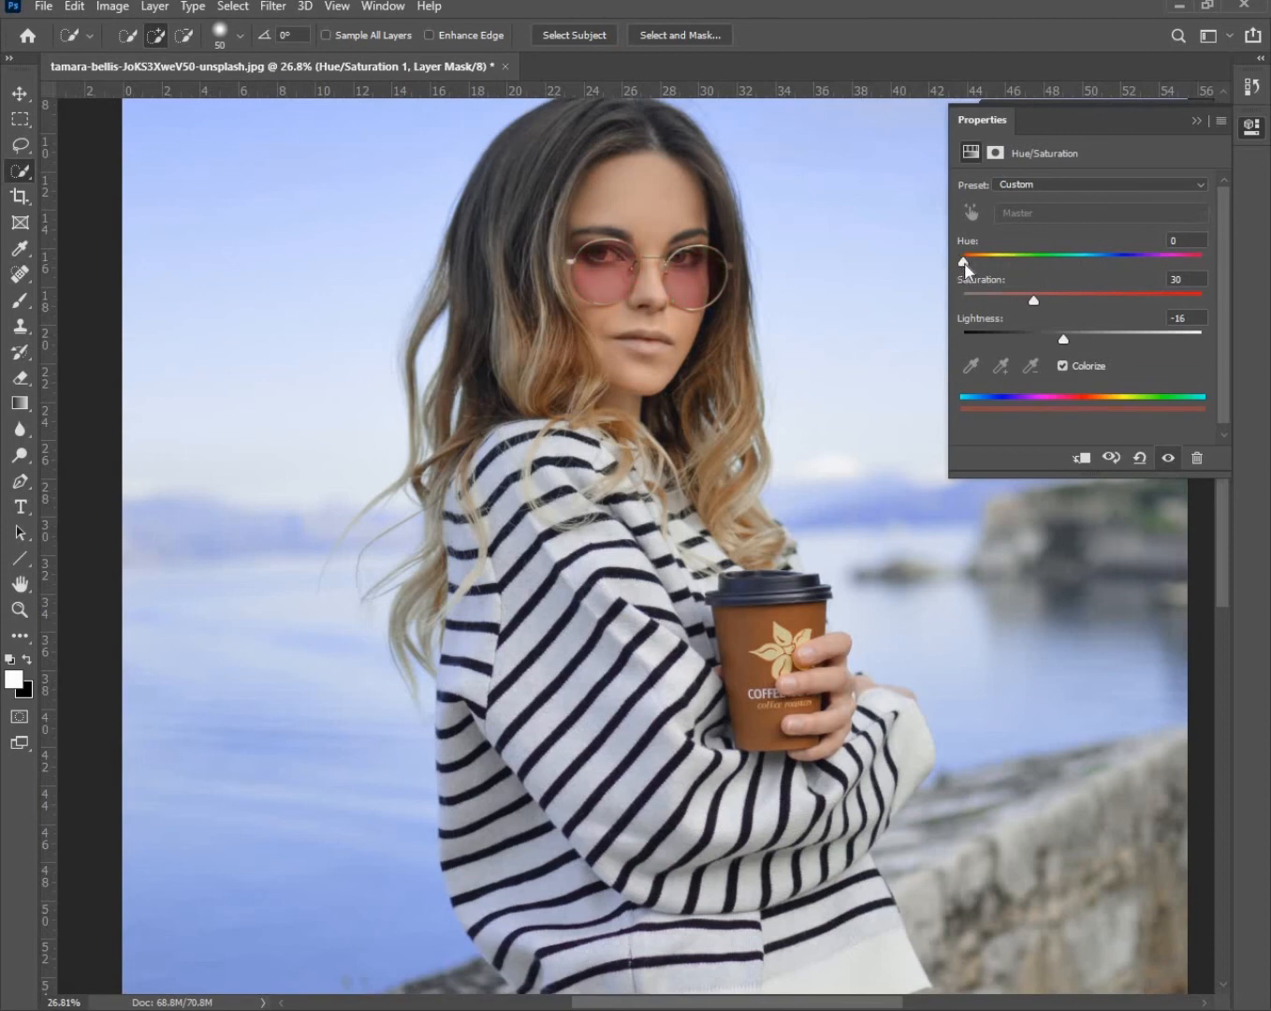
left_click_drag(964, 262, 1101, 265)
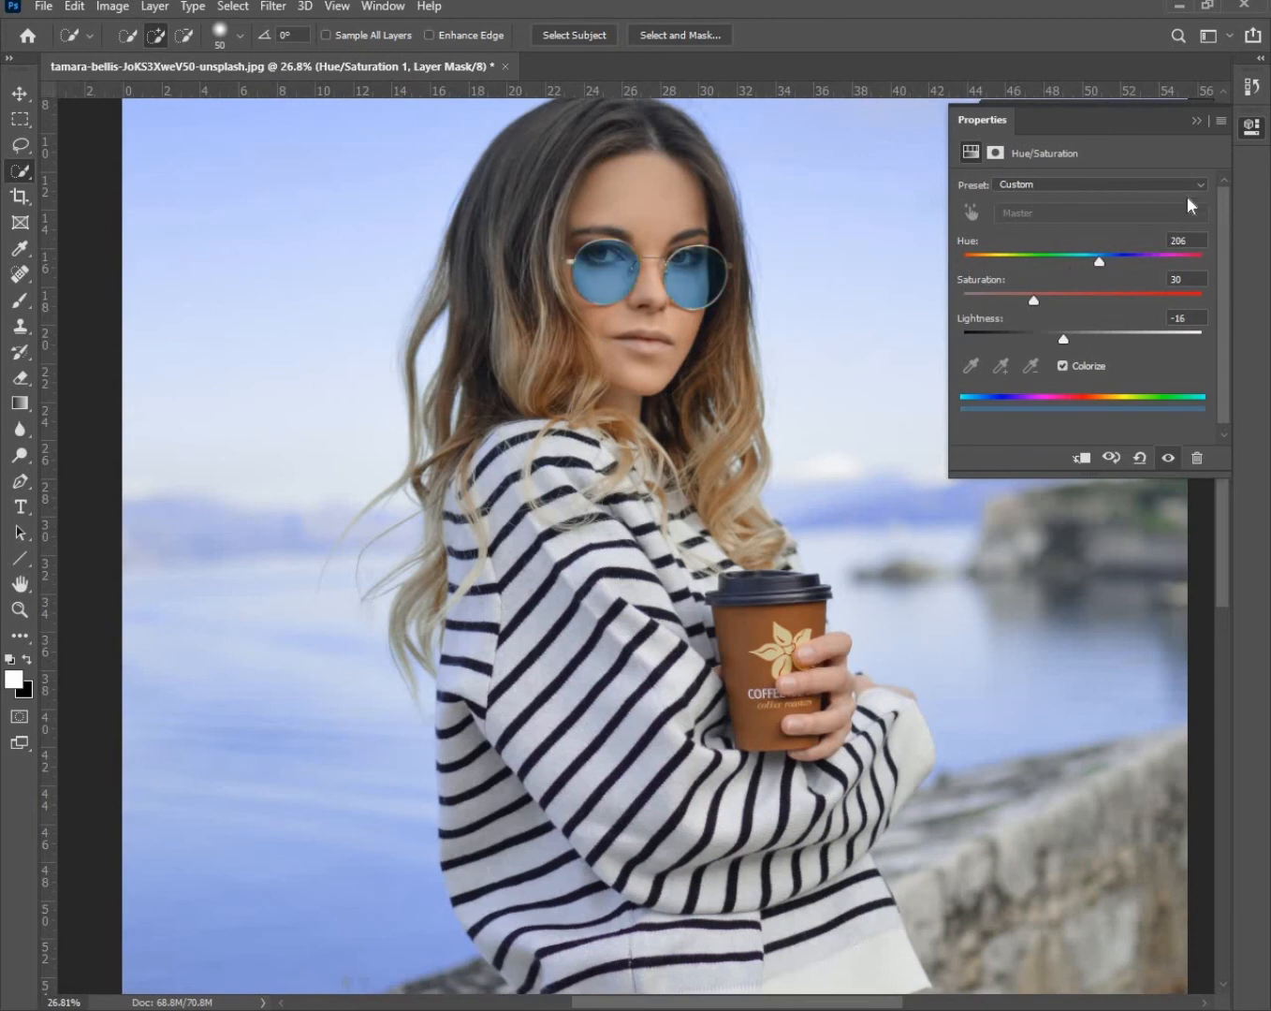
left_click(1195, 121)
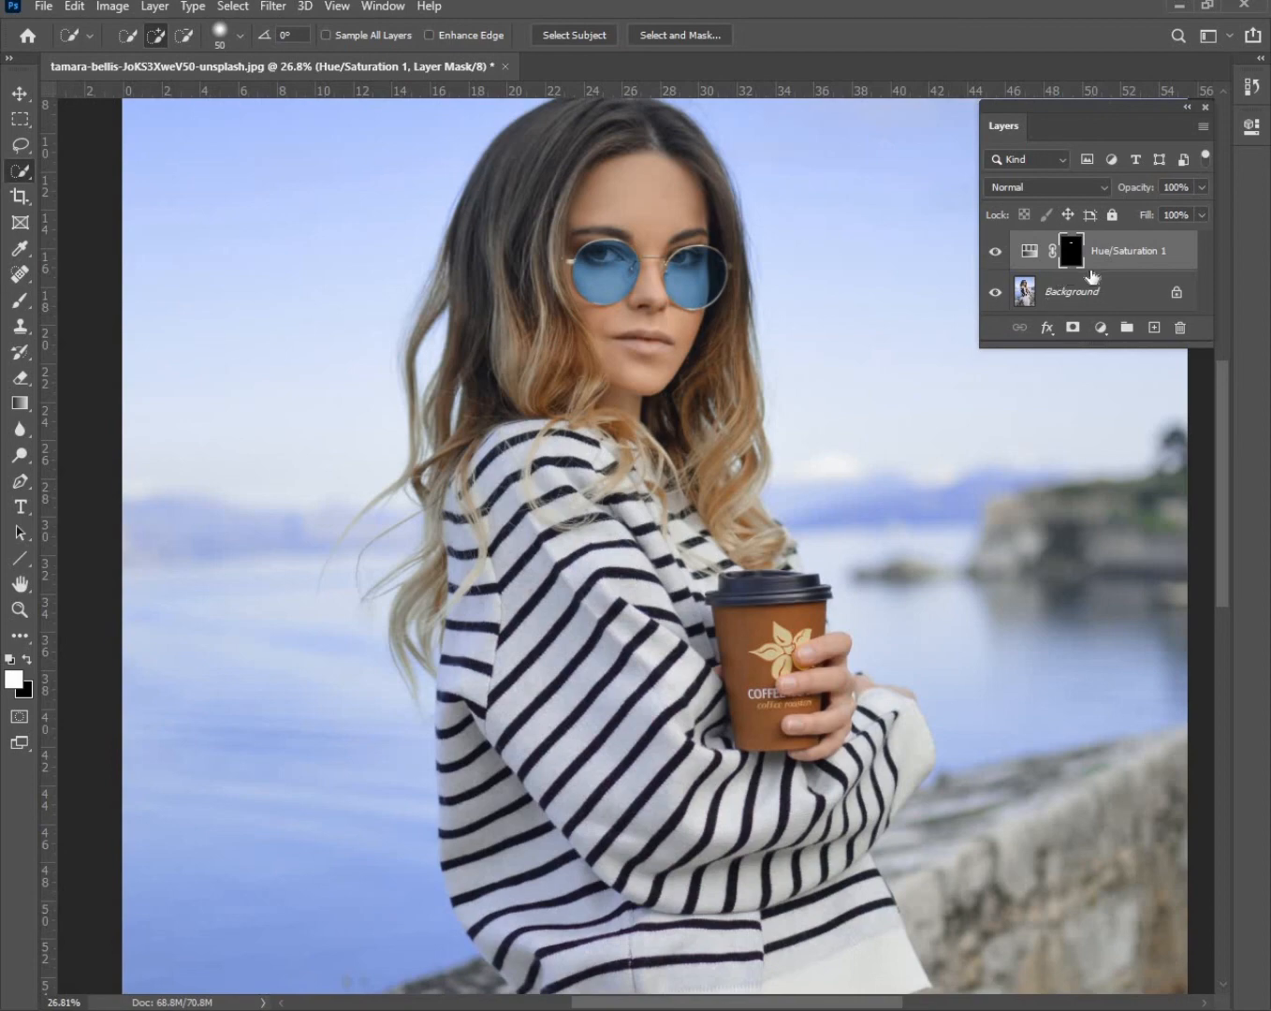
scroll(708, 356, "down", 3)
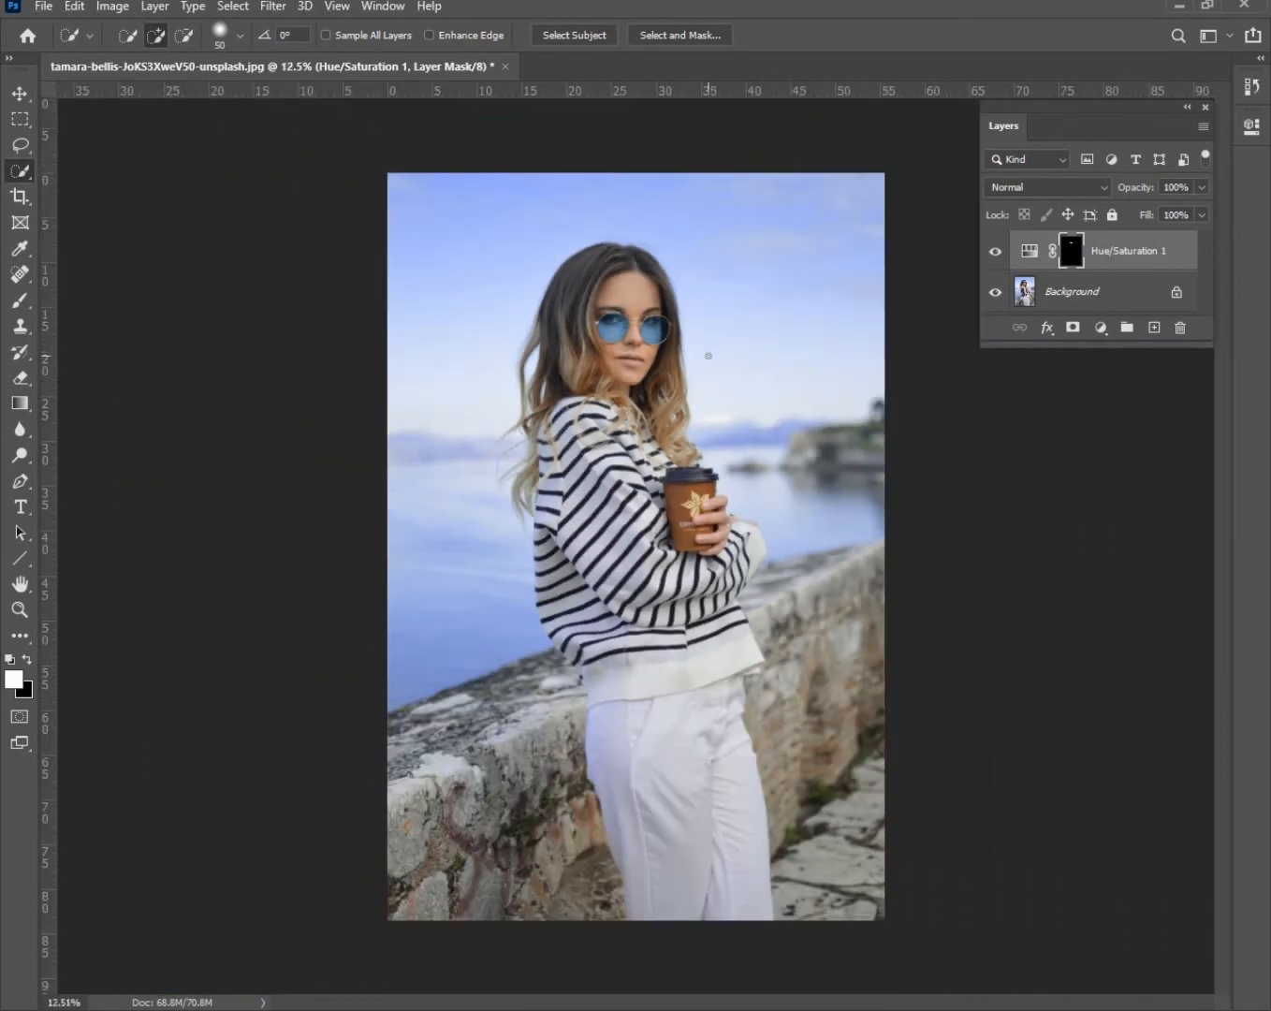
scroll(709, 356, "up", 1)
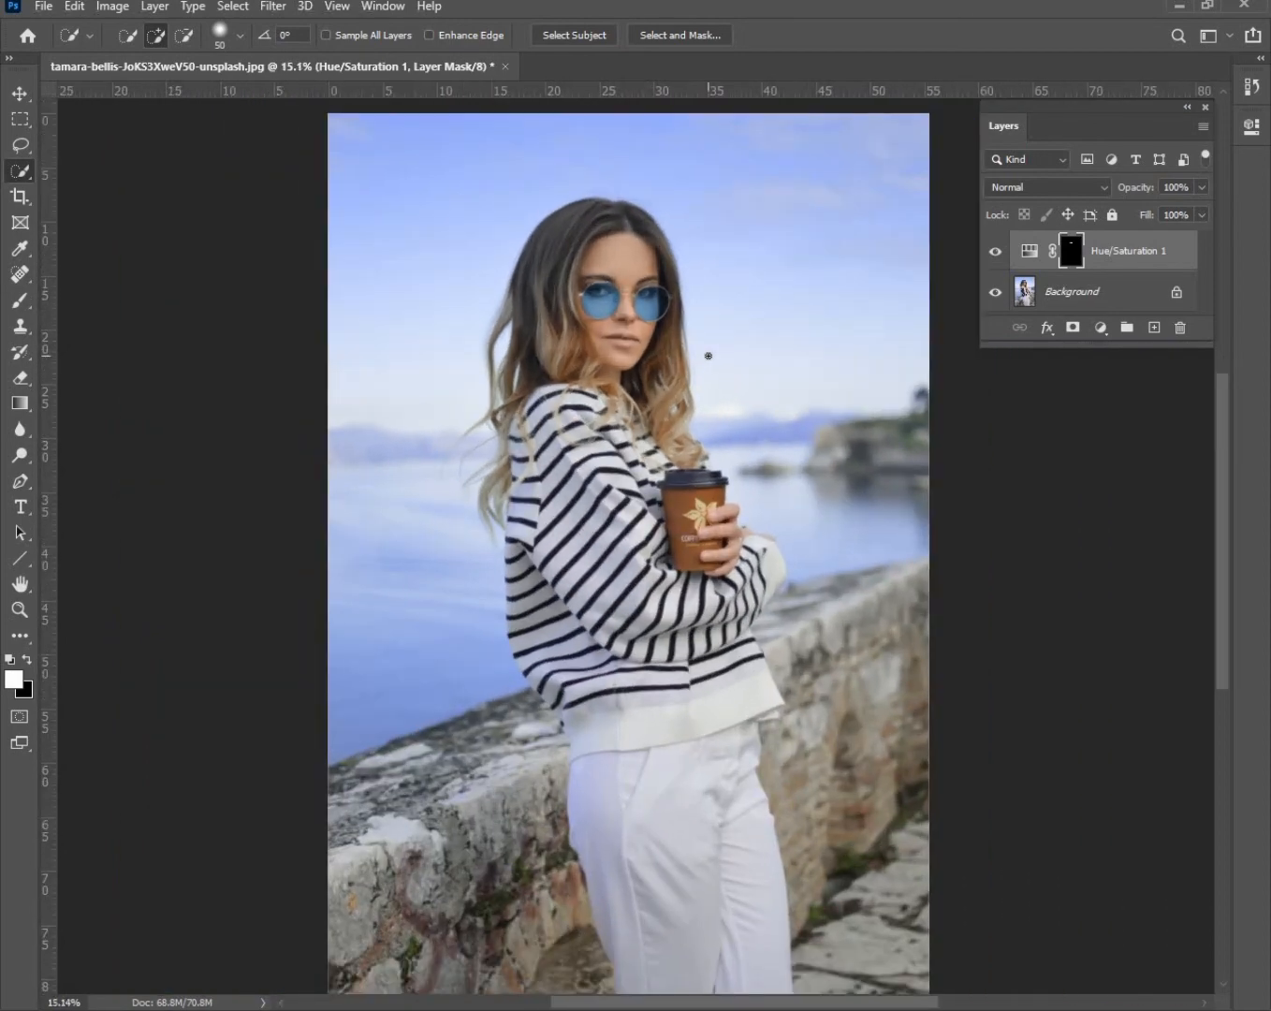
scroll(741, 313, "up", 3)
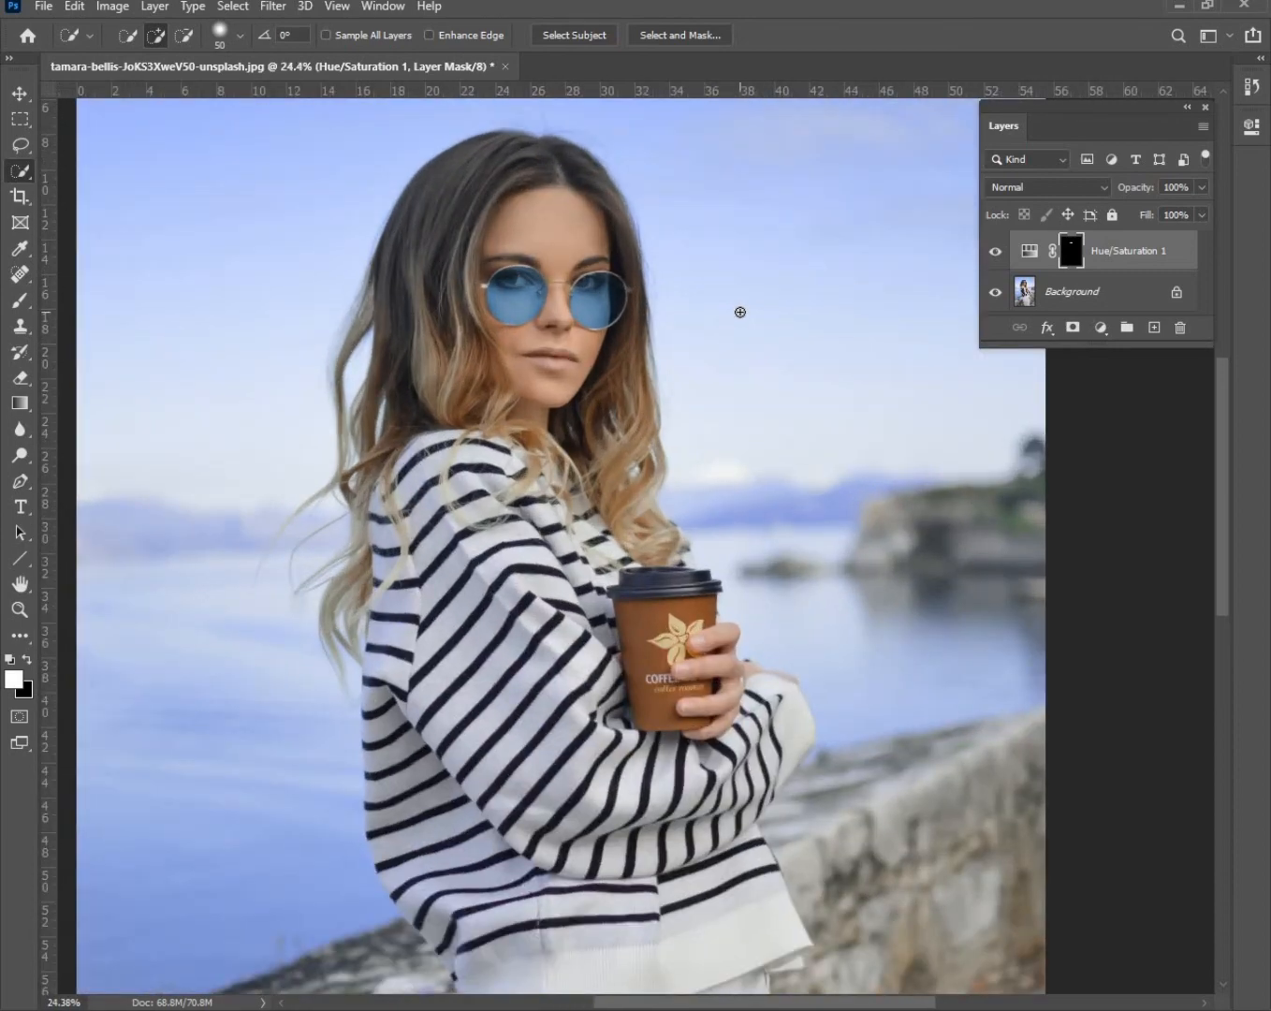